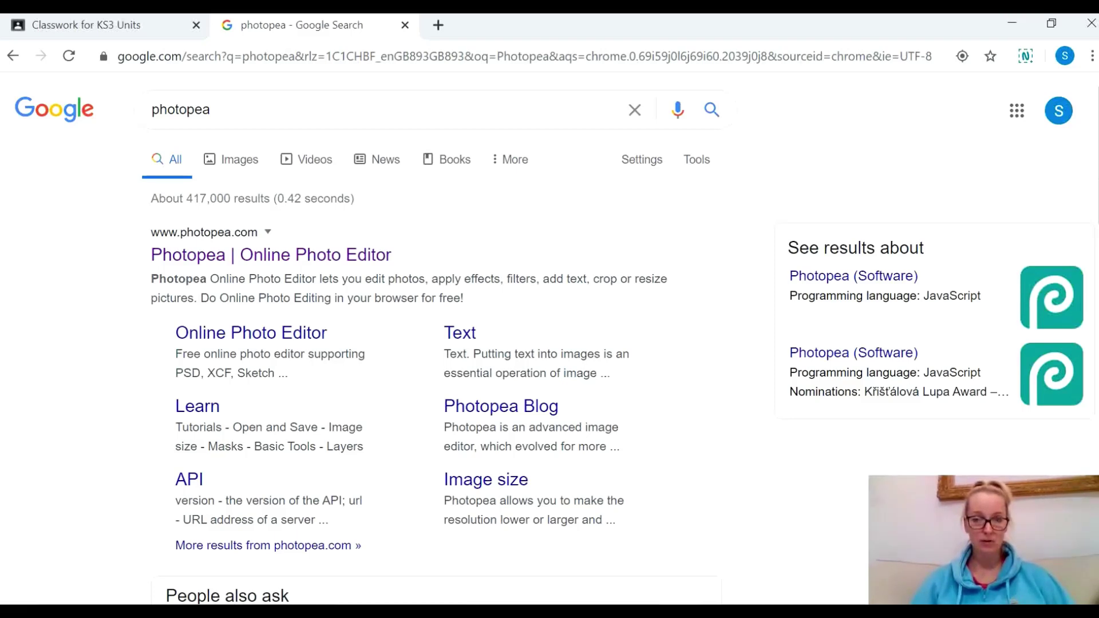
- Go to Classwork and scroll the Lesson 5 Gradient Tool assignment to its attachments, including Woman on boat.jpg
left_click(133, 31)
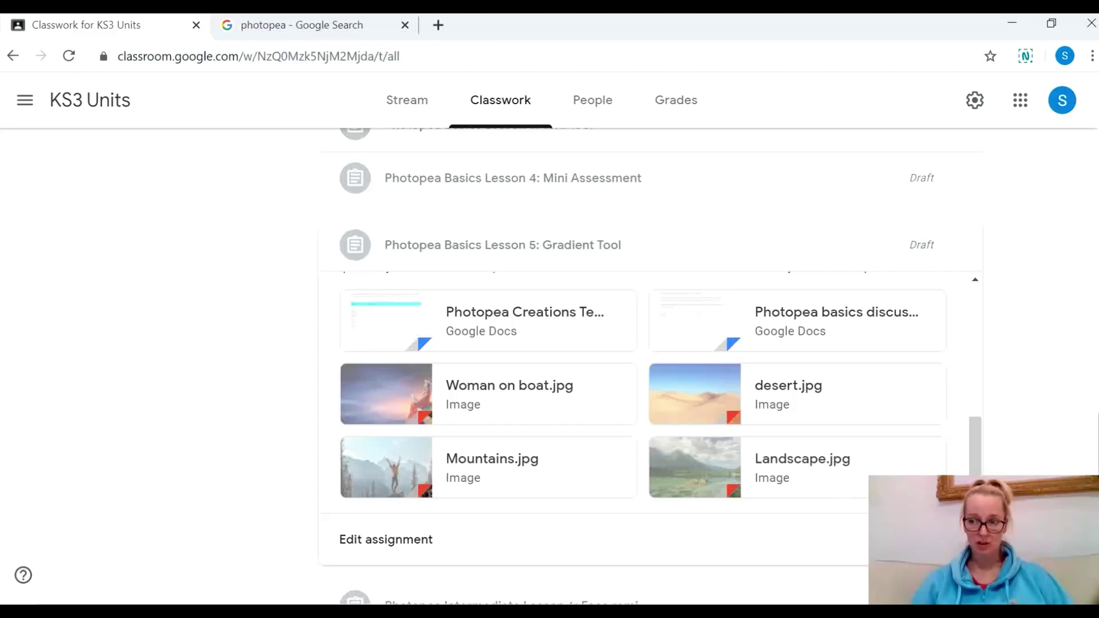
scroll(975, 469, "down", 1)
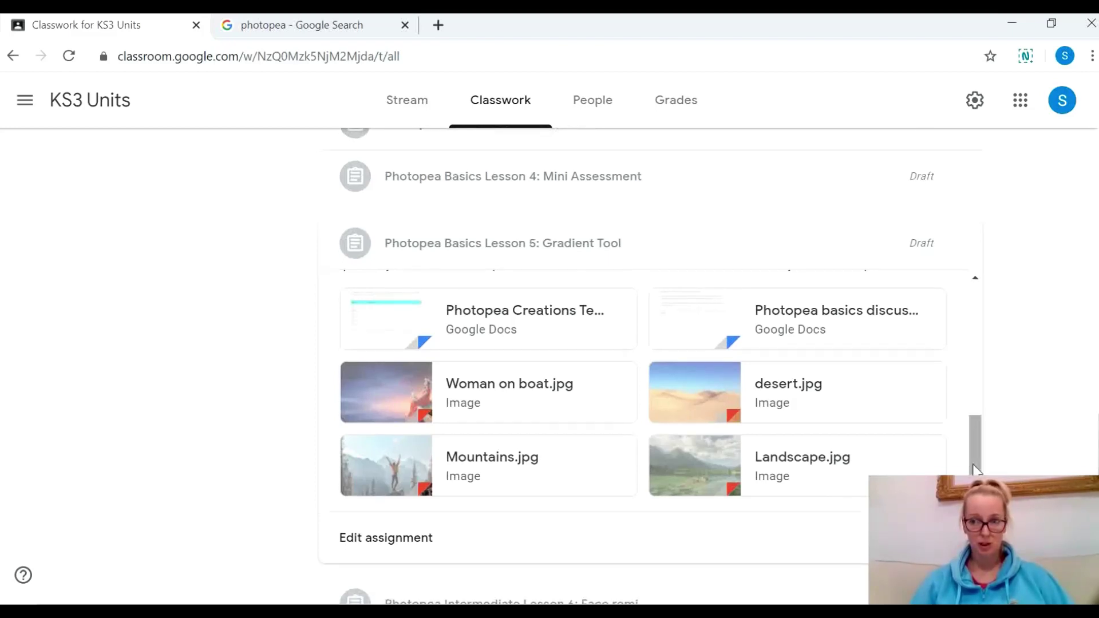
left_click_drag(980, 474, 984, 329)
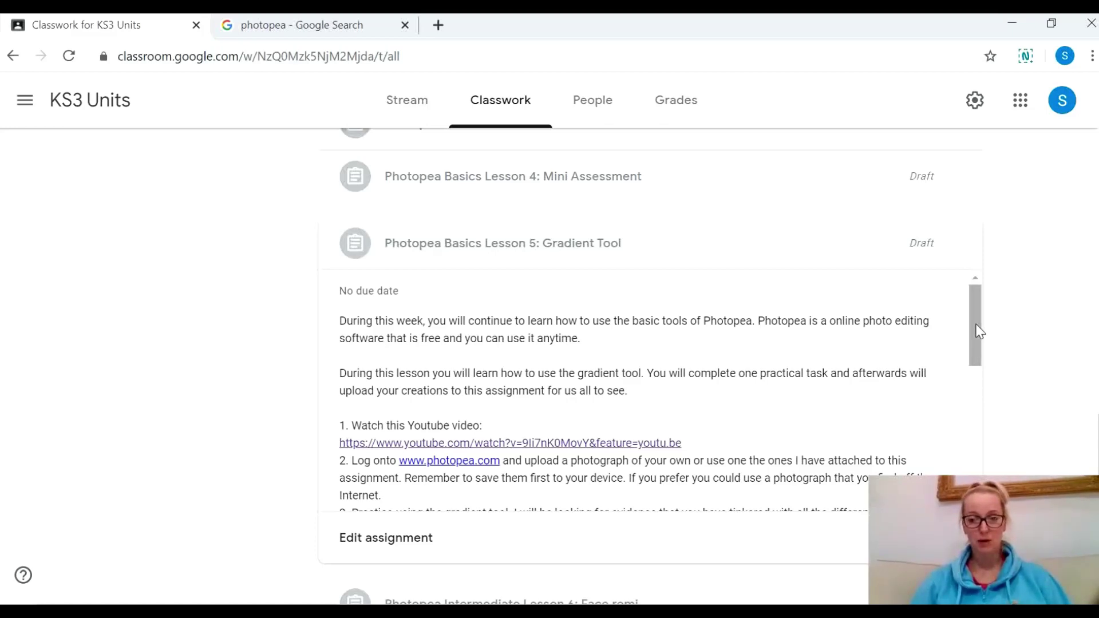
left_click_drag(980, 331, 979, 461)
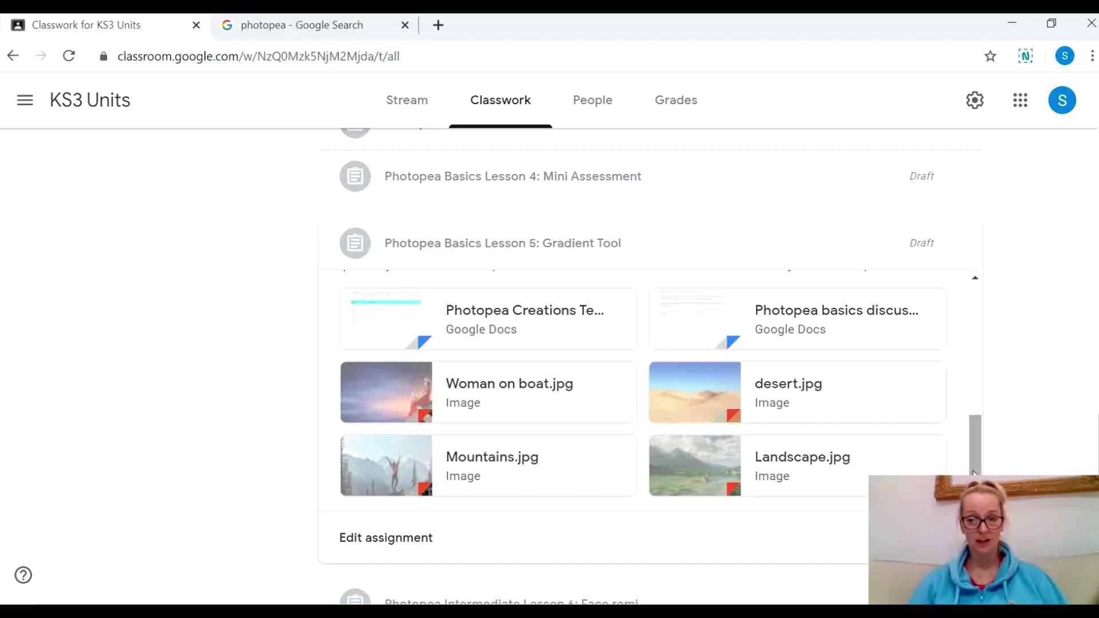
- Open the Woman on boat.jpg attachment and save it to Documents as Woman on boat (1).jpg
left_click(452, 396)
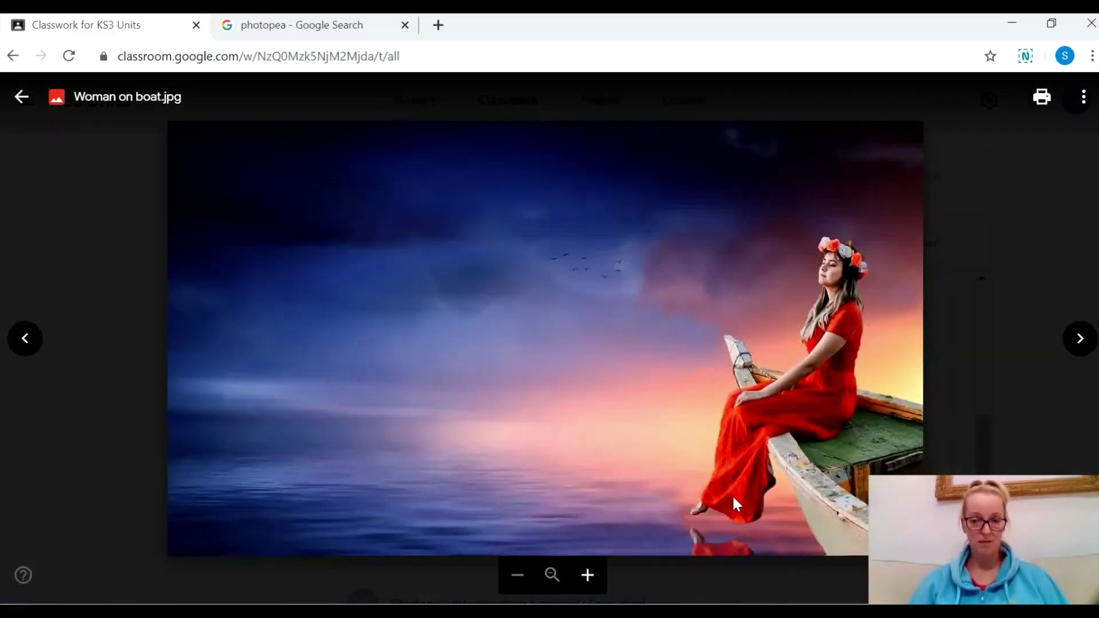
right_click(529, 303)
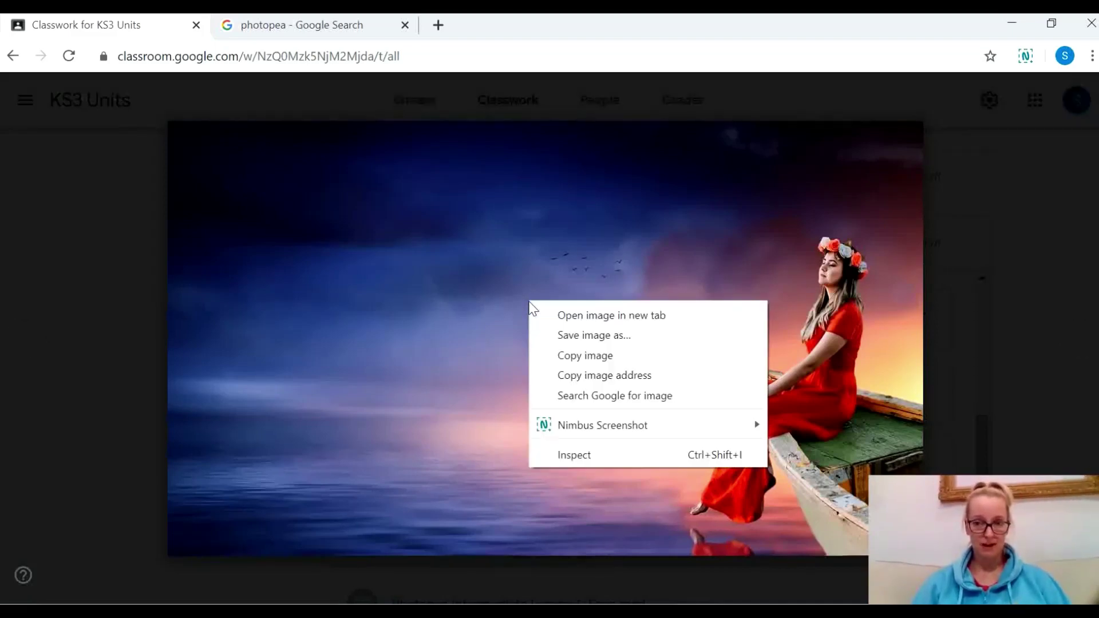
left_click(607, 335)
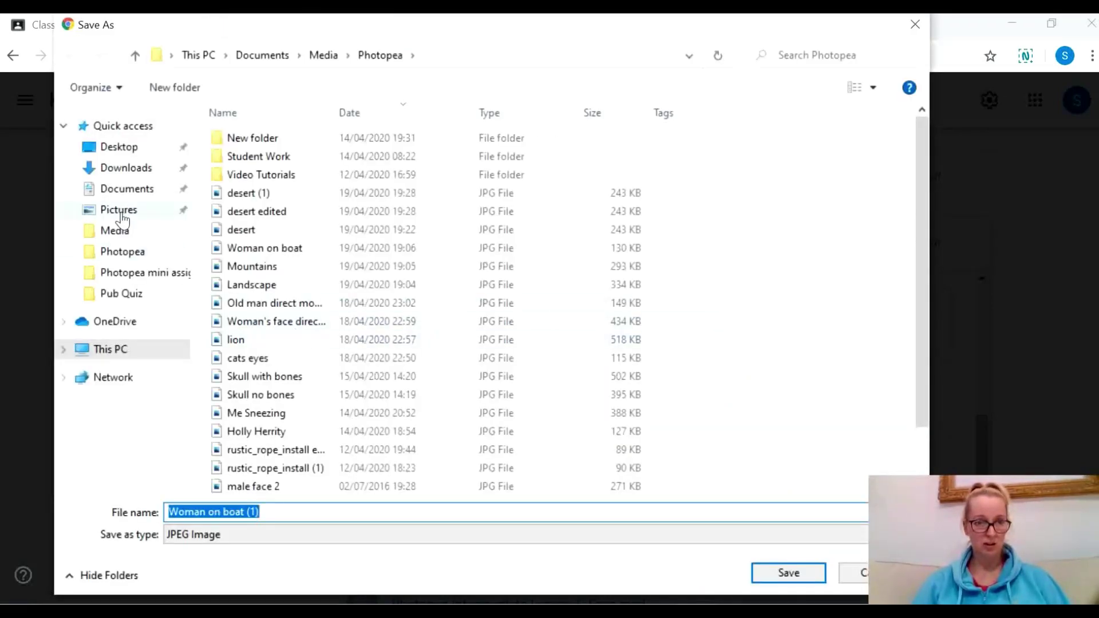
left_click(122, 191)
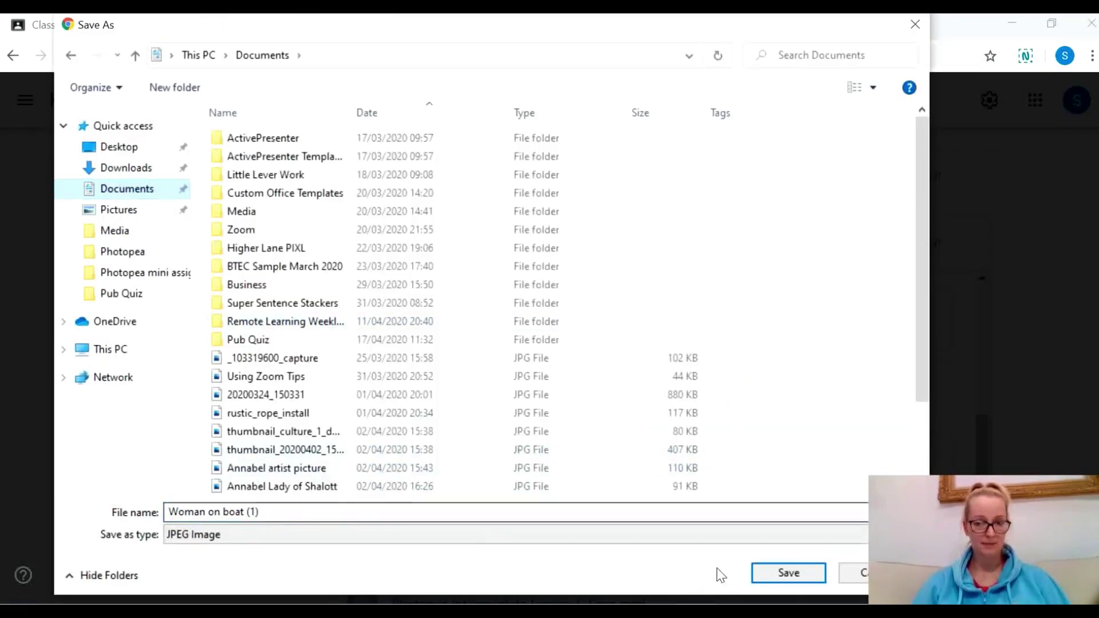
left_click(790, 572)
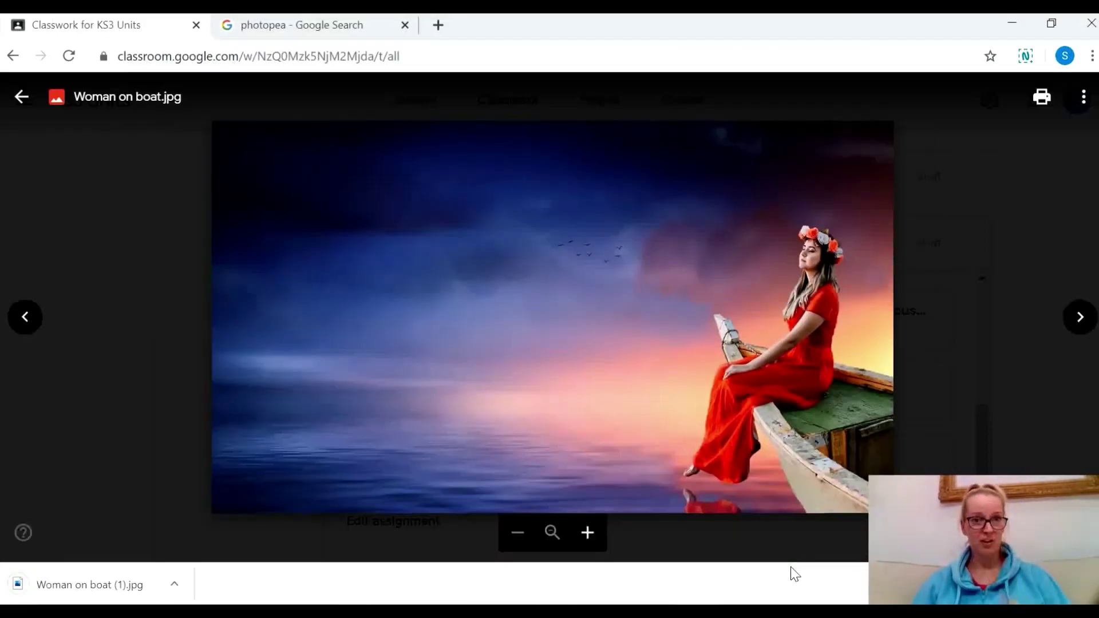
- Launch Photopea and open Woman on boat (1).jpg from Documents, with files sorted by date
left_click(319, 33)
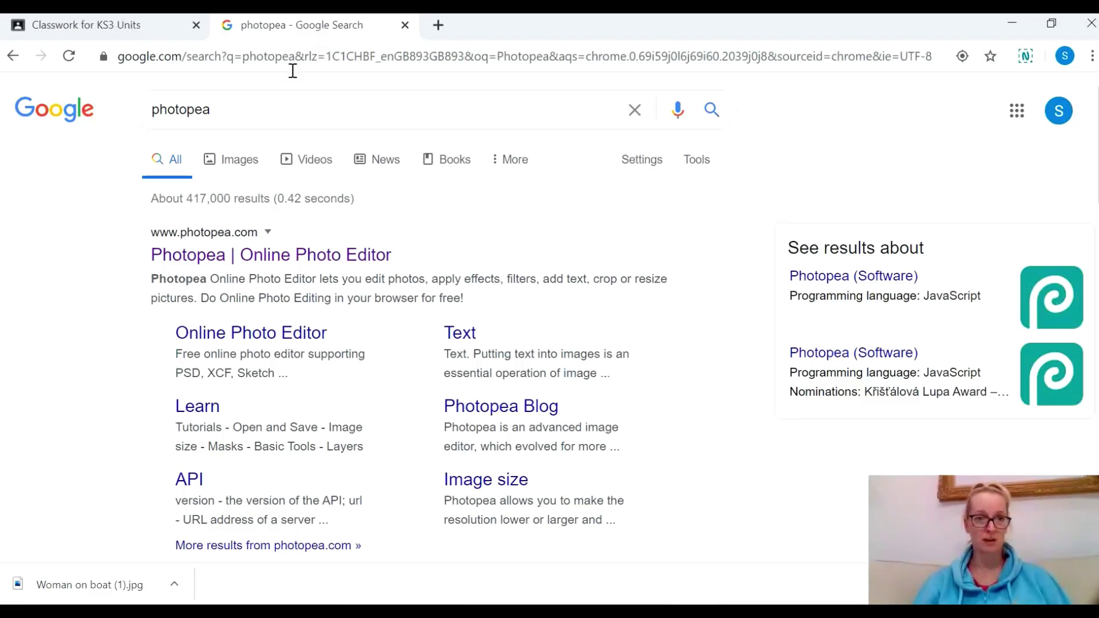
left_click(254, 260)
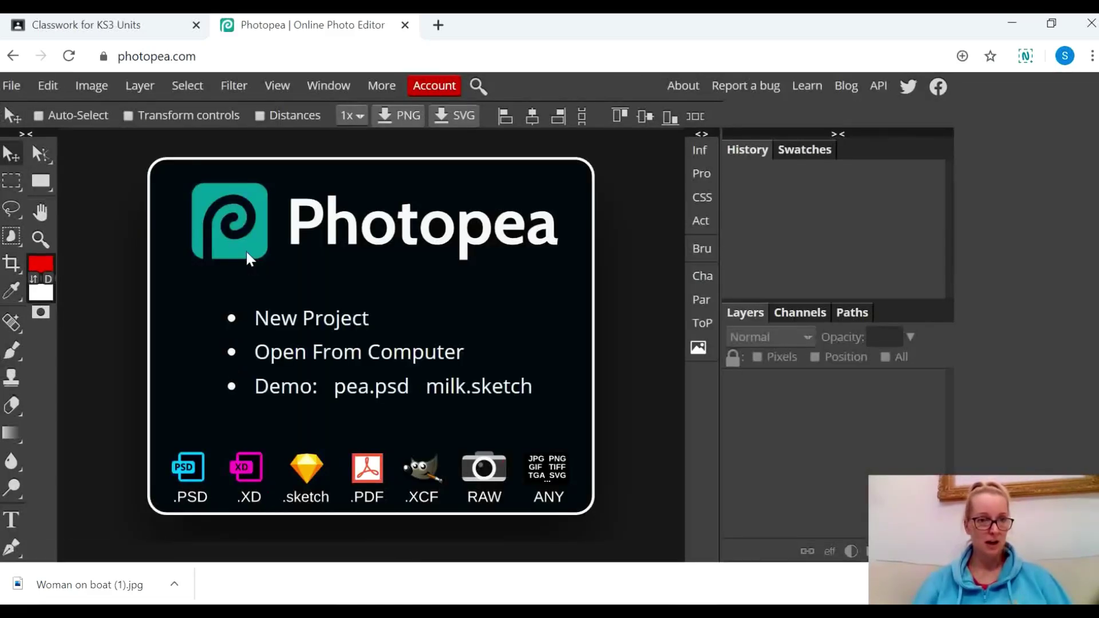
left_click(13, 87)
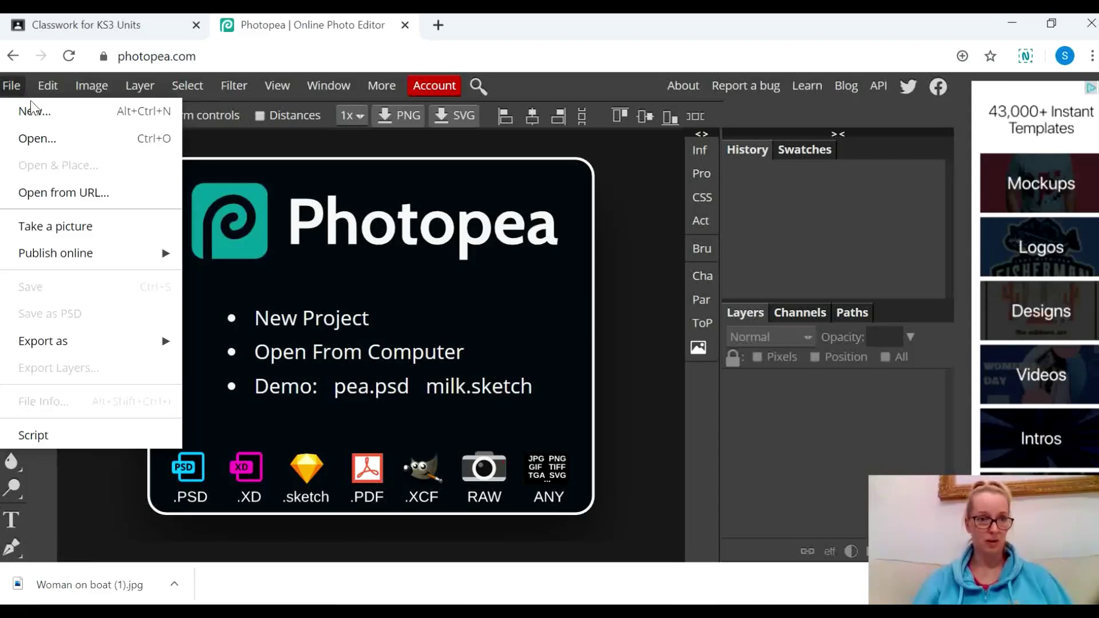
left_click(46, 140)
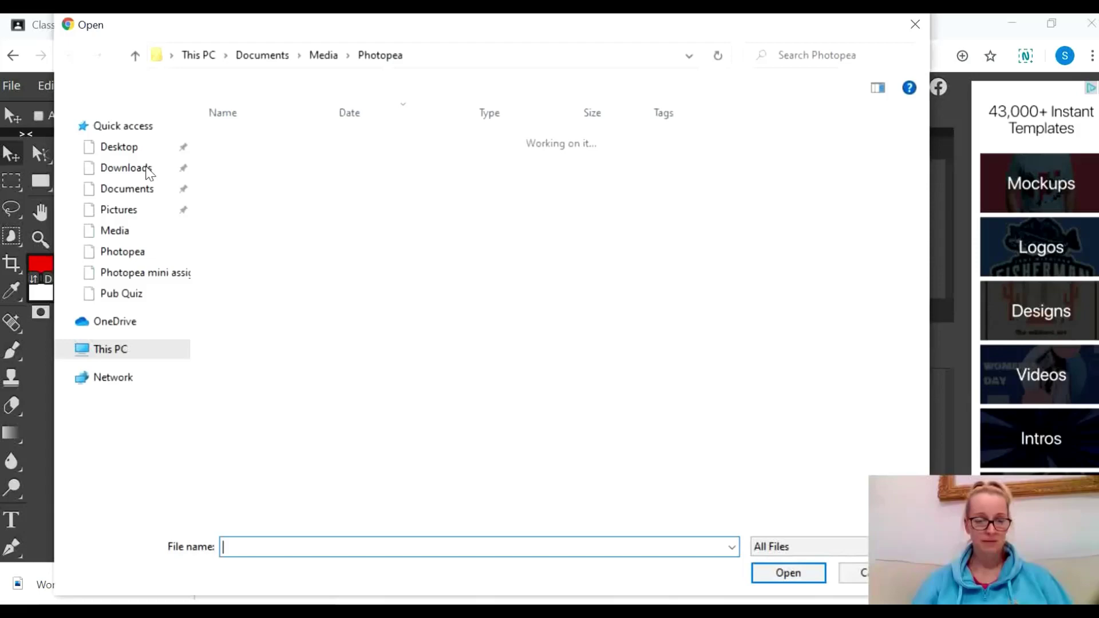
left_click(131, 192)
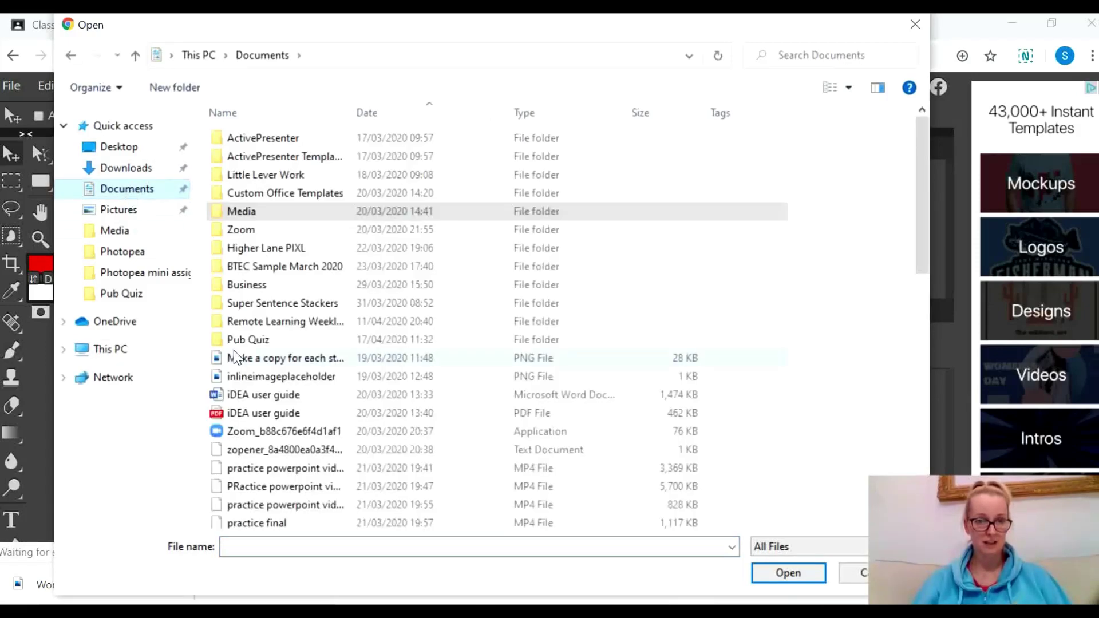
left_click(406, 116)
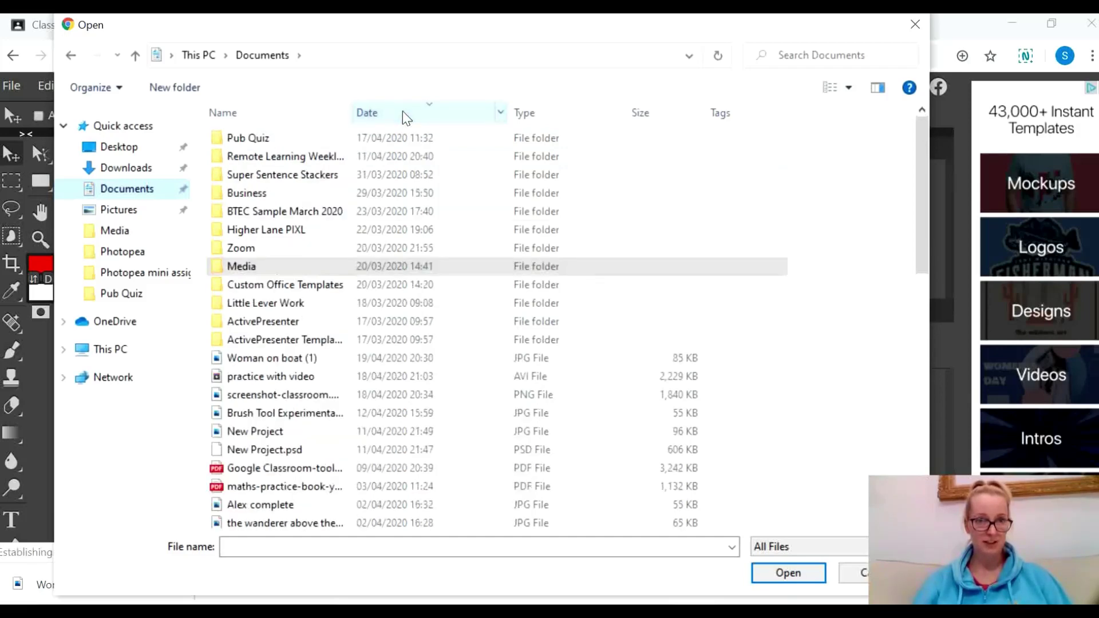
double_click(280, 360)
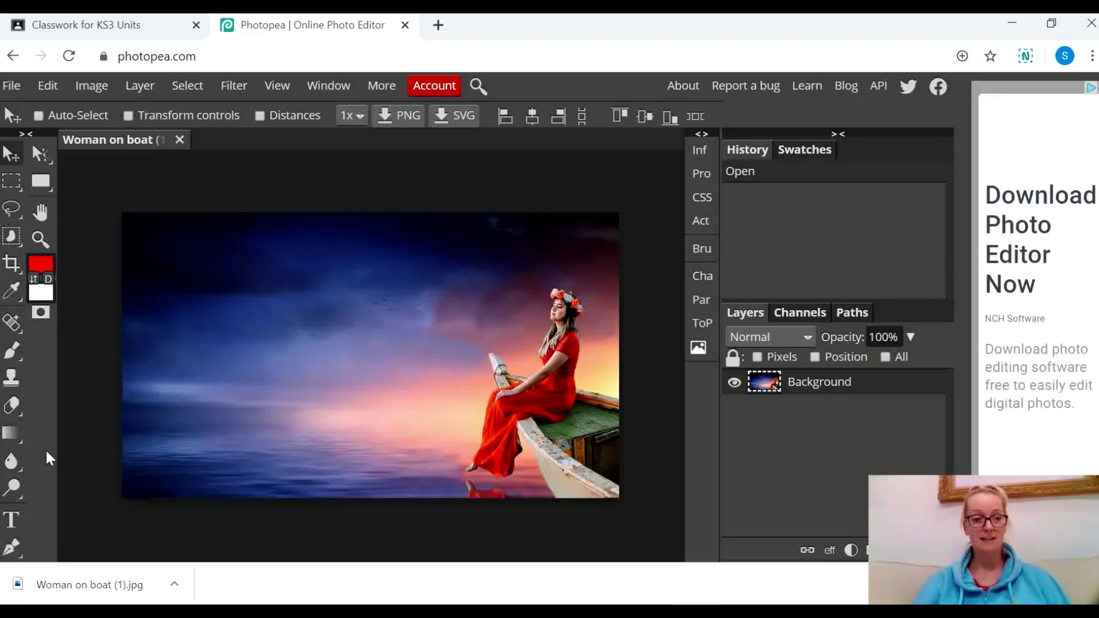
- Select the Gradient Tool and lower its opacity to 62%
left_click(12, 435)
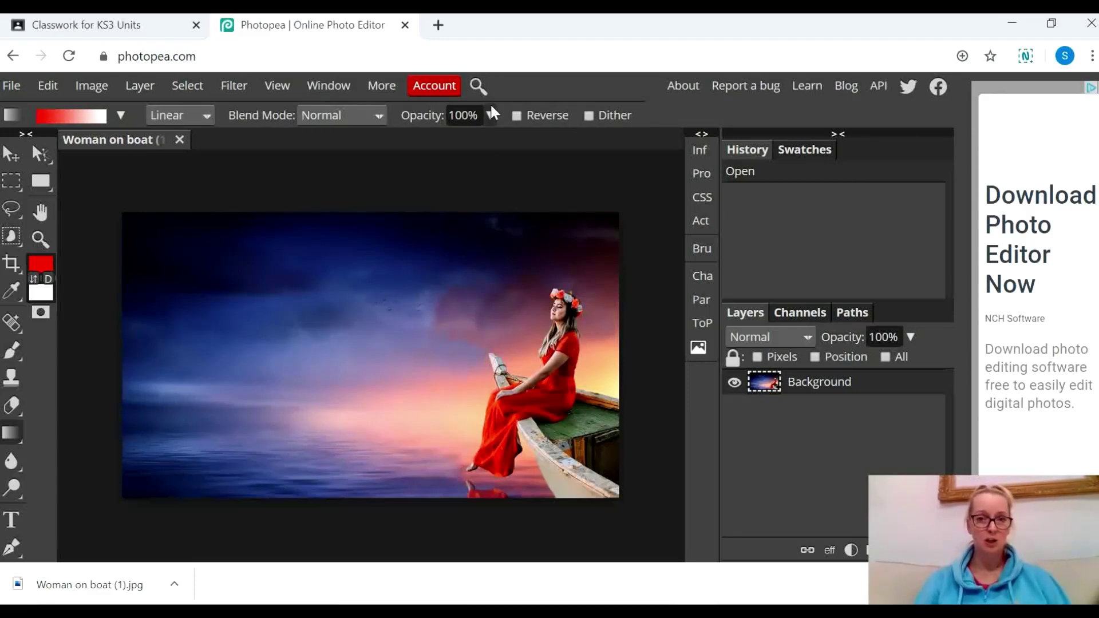
left_click(490, 121)
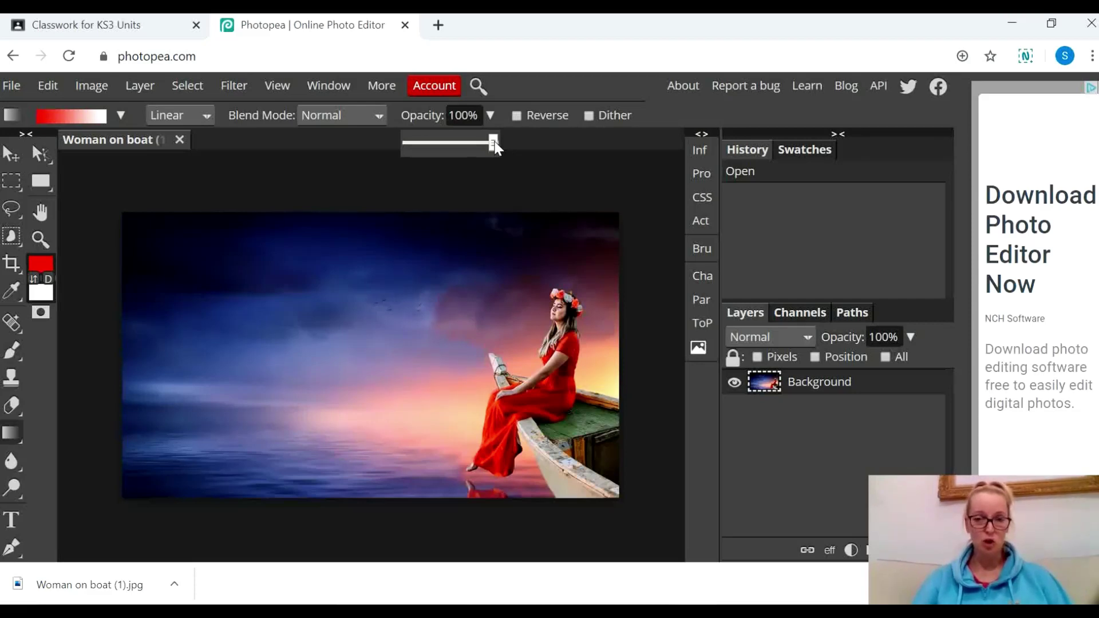
left_click_drag(496, 147, 462, 155)
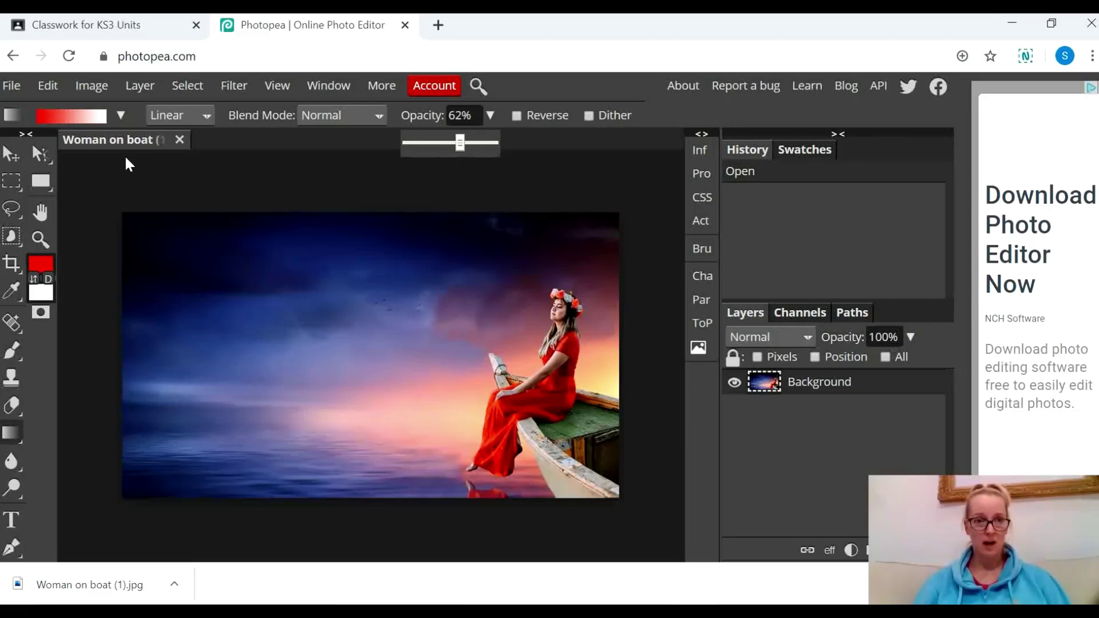
left_click(122, 115)
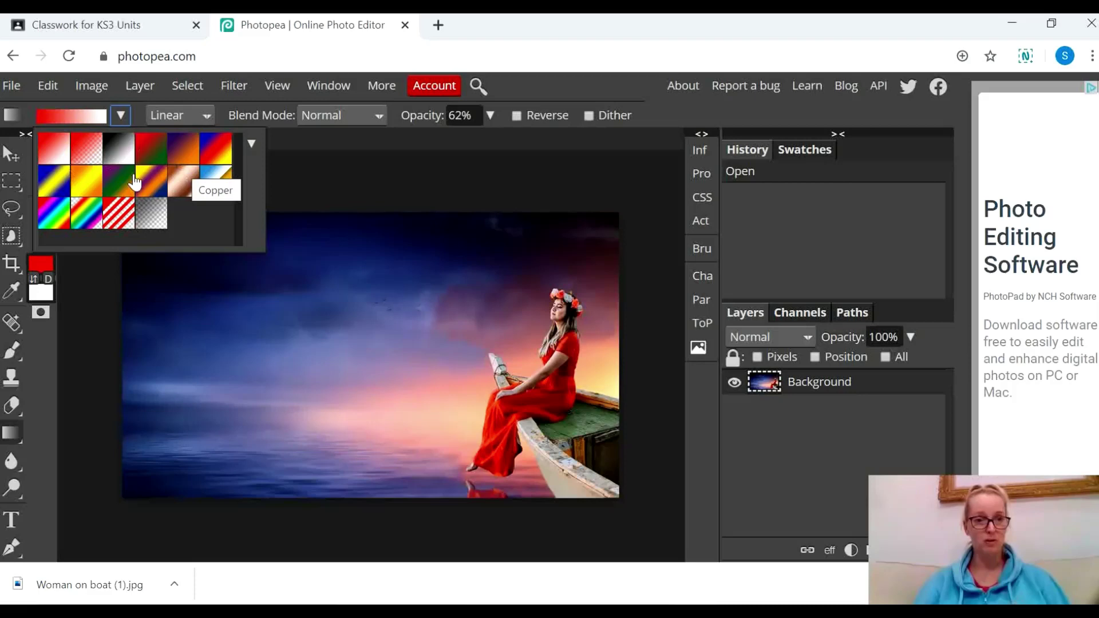
- Choose the rainbow Spectrum gradient preset, keeping Linear type and Normal blend mode
left_click(54, 222)
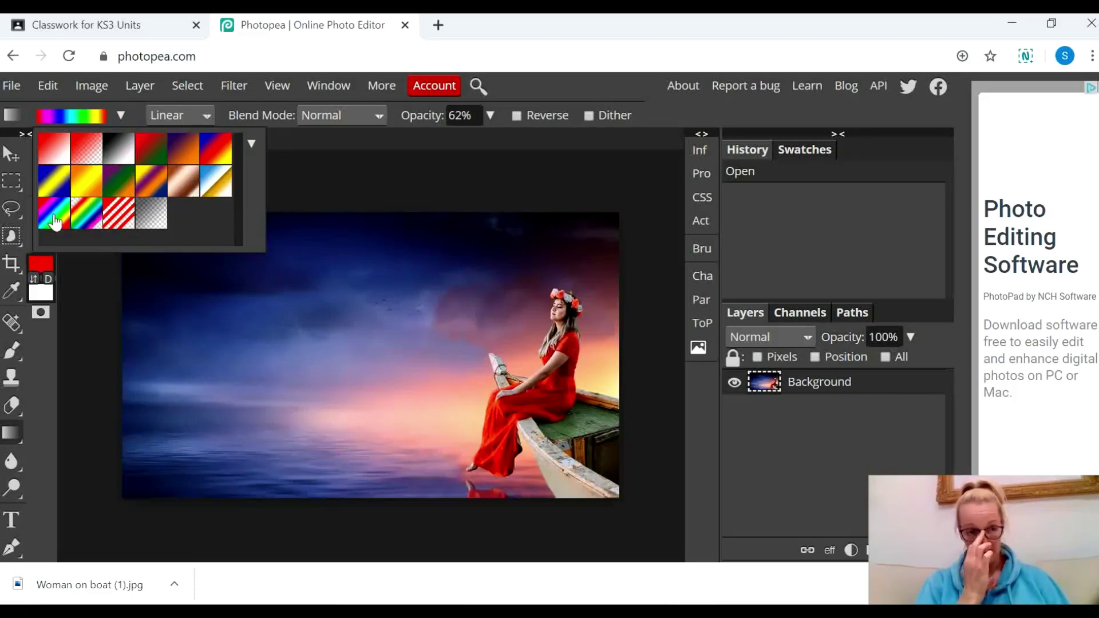
left_click(102, 358)
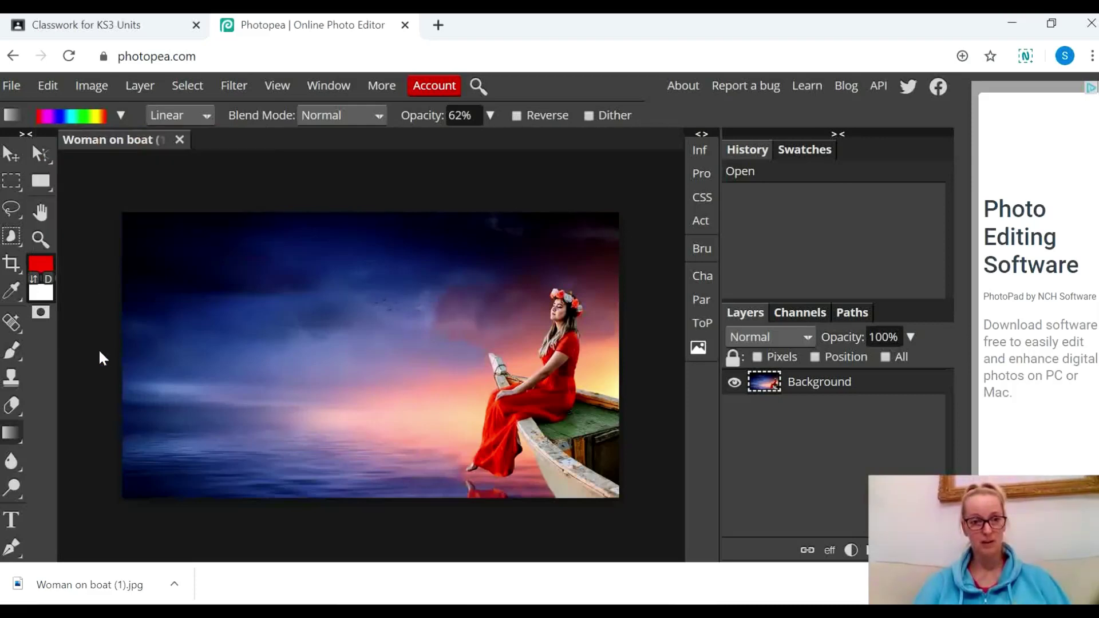
left_click(206, 121)
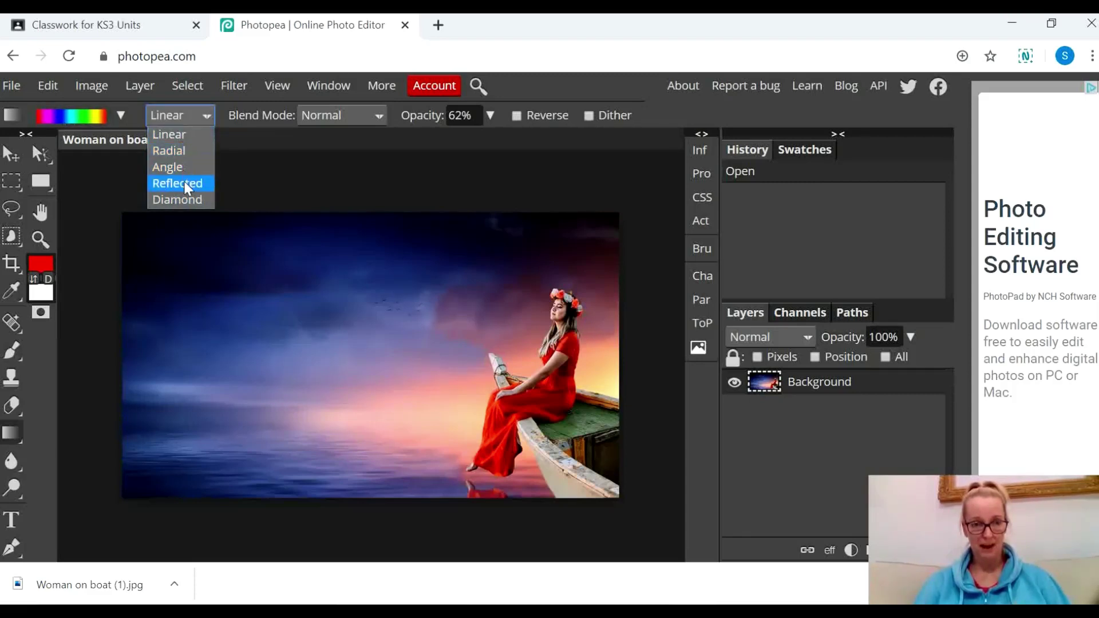
left_click(384, 117)
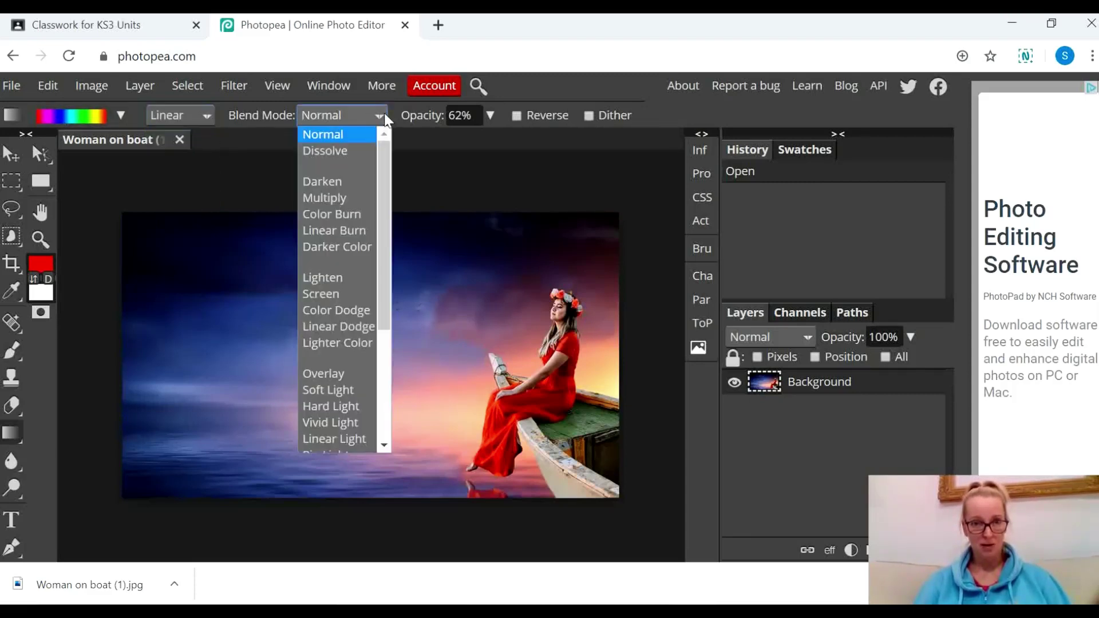
mouse_move(380, 182)
left_mouse_down()
mouse_move(379, 293)
mouse_move(384, 161)
mouse_move(382, 318)
mouse_move(512, 187)
left_mouse_up()
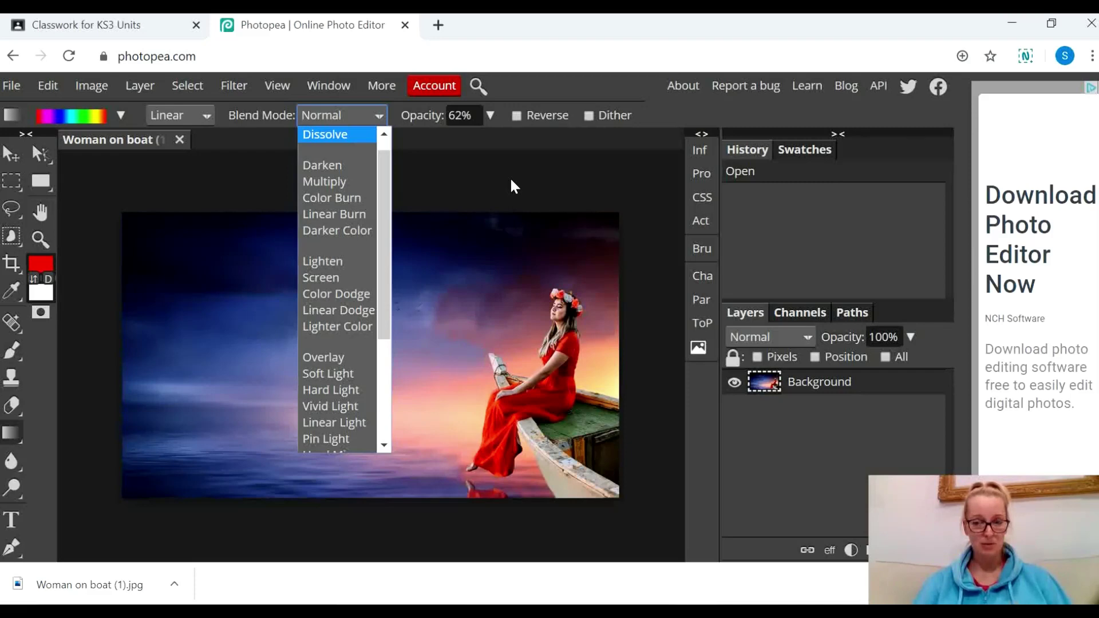
left_click(511, 187)
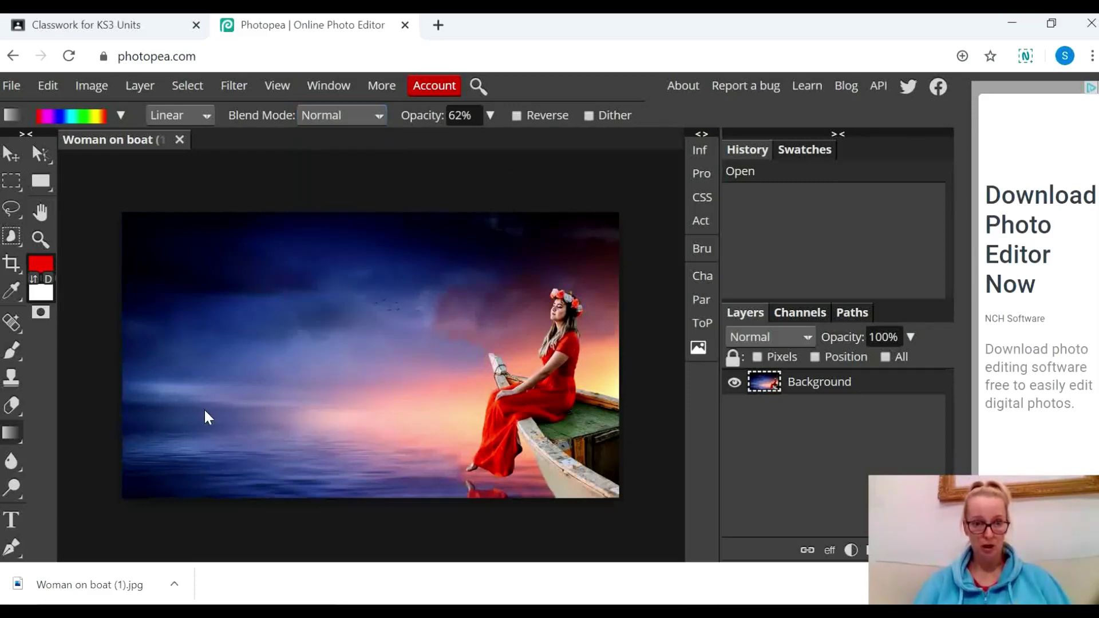
- Try the rainbow gradient on the photo, undo it, then retry diagonally at 24% opacity
left_click_drag(171, 449, 356, 331)
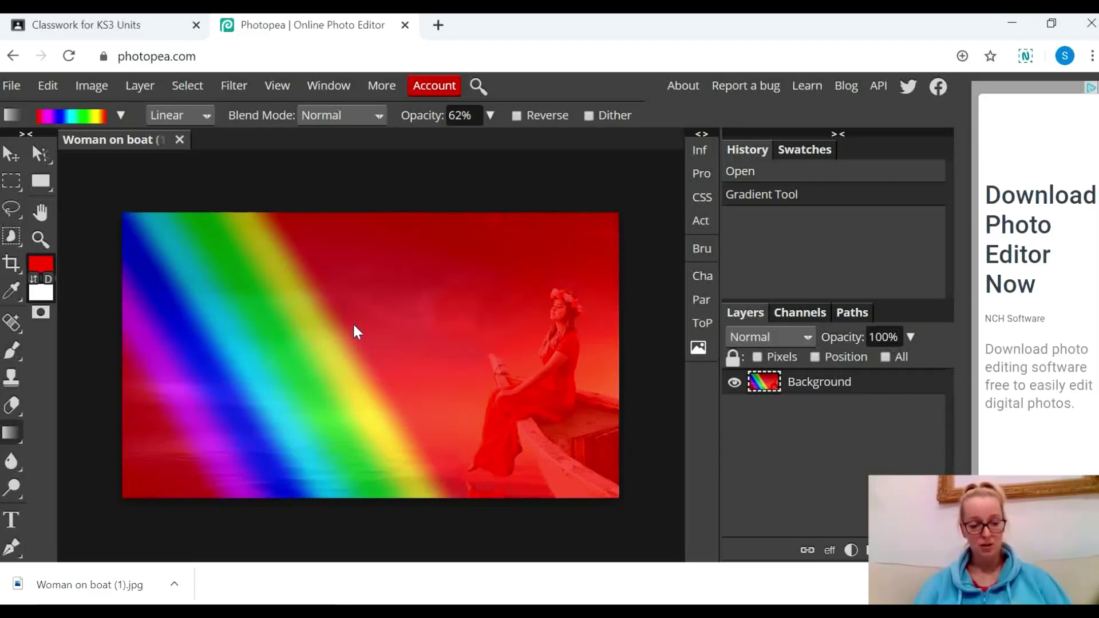
key("ctrl+z")
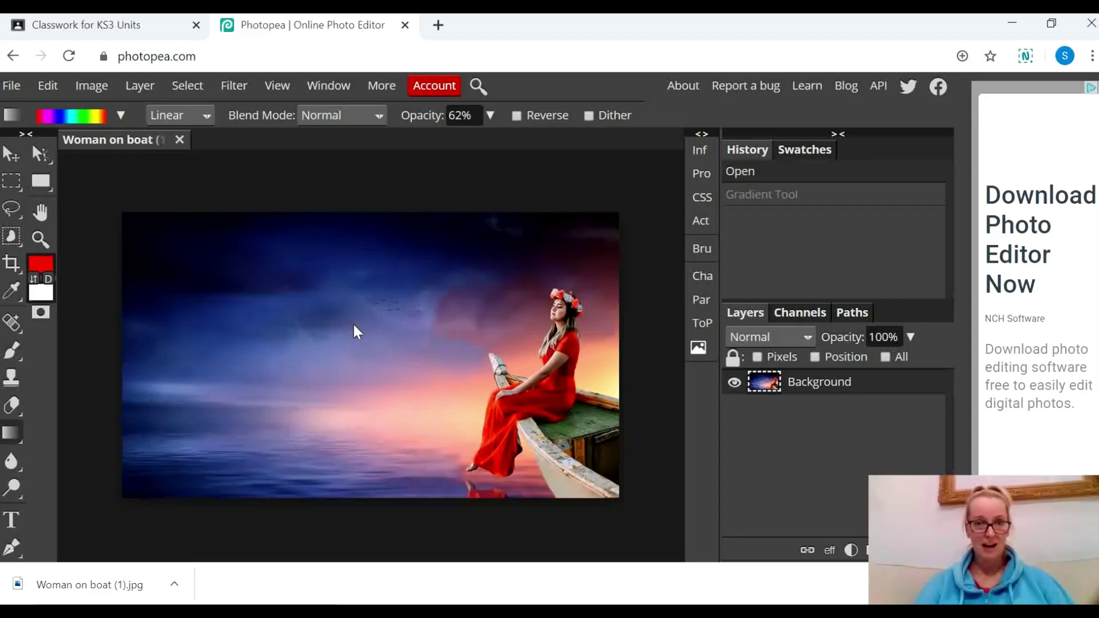
left_click(490, 116)
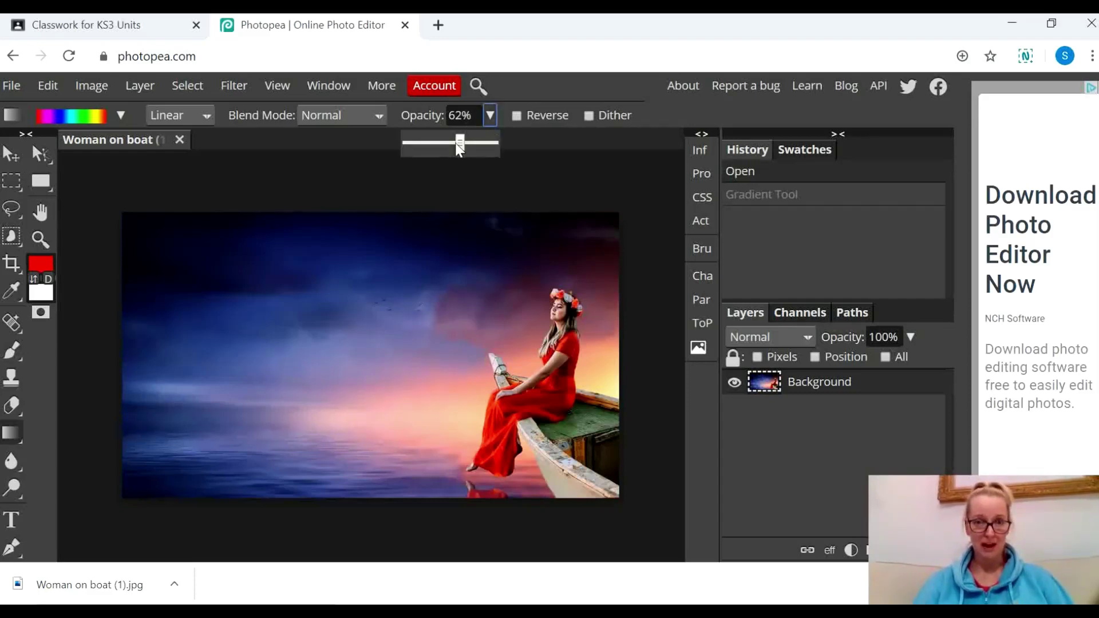
left_click_drag(459, 144, 427, 144)
left_click_drag(290, 301, 374, 394)
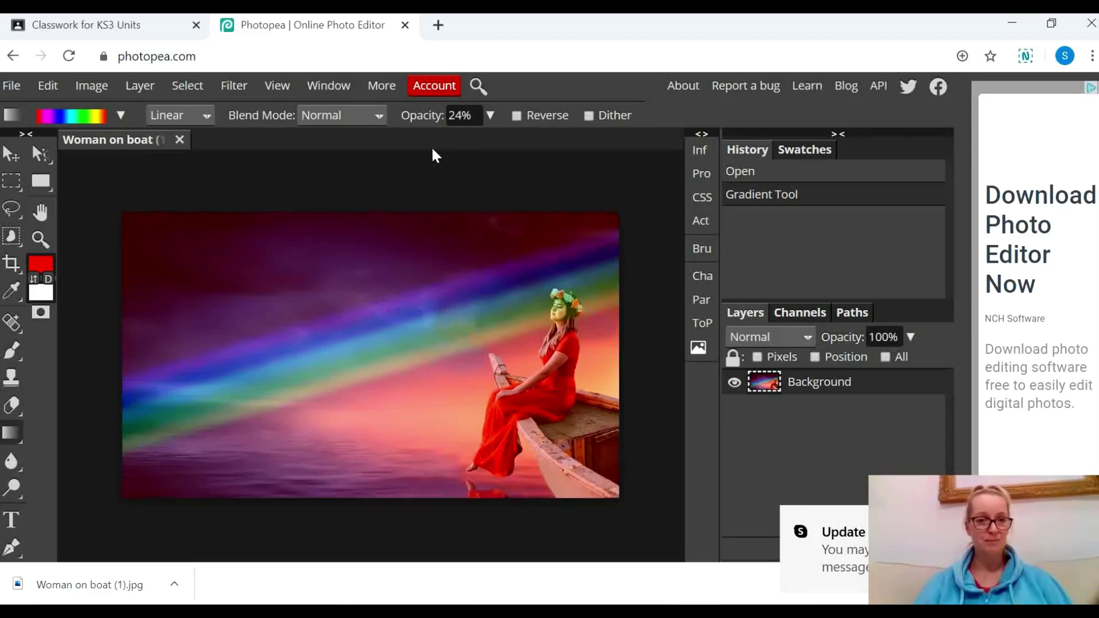
- Raise gradient opacity to 44%, switch the type to Diamond, and undo the rainbow gradient
left_click(490, 115)
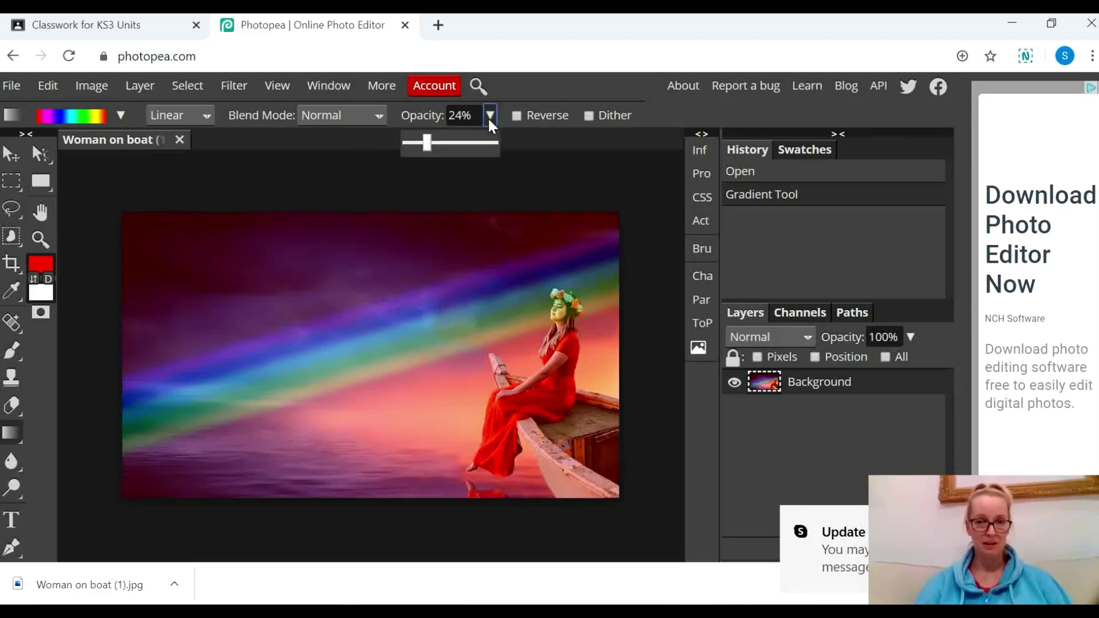
left_click_drag(430, 143, 447, 147)
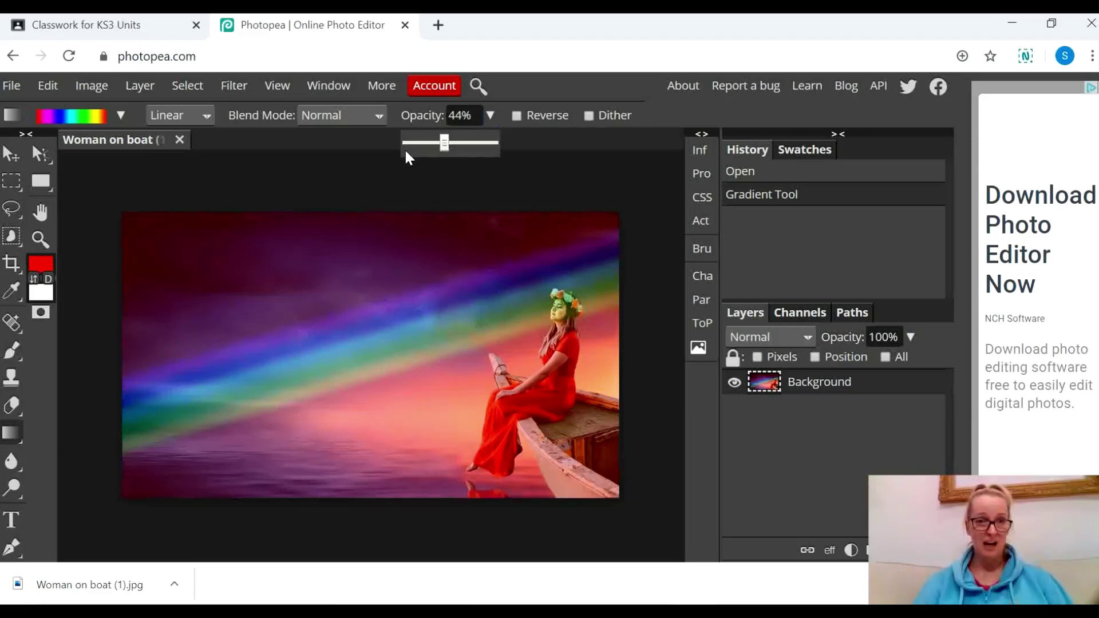
left_click(212, 116)
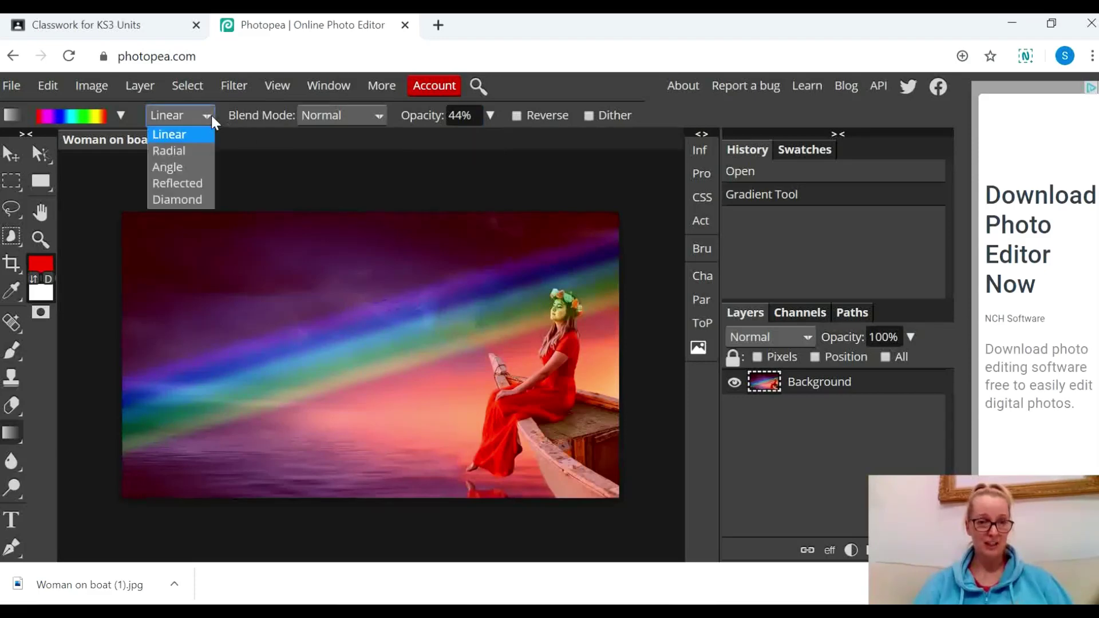
left_click(196, 199)
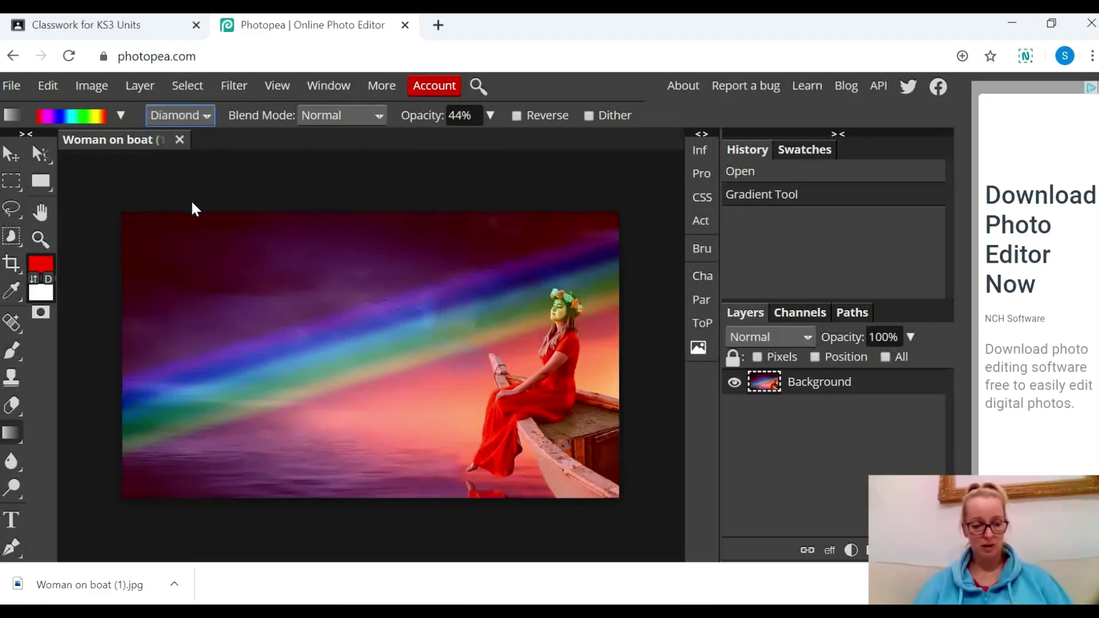
left_click(103, 302)
key("ctrl+z")
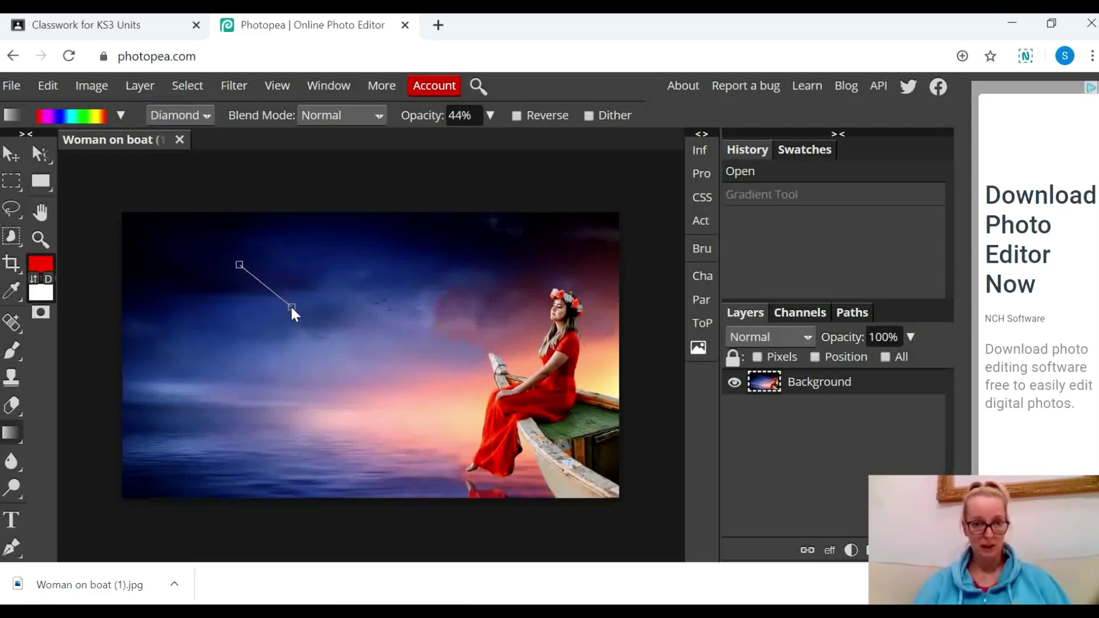
- Test a small and a large diamond gradient on the photo, undoing each one
left_click_drag(292, 308, 292, 310)
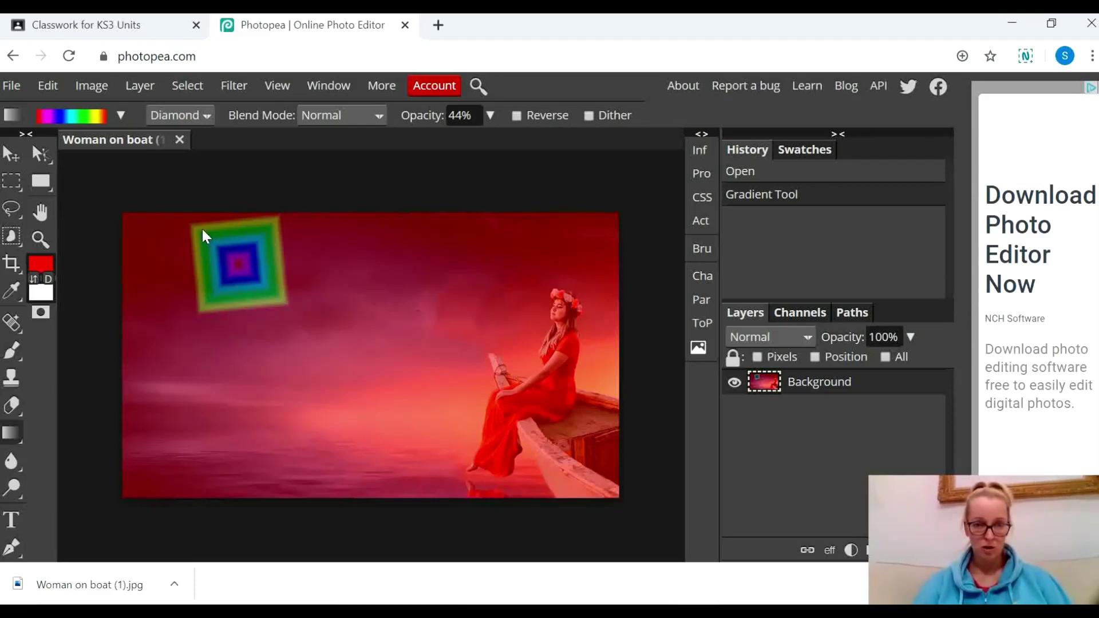
key("ctrl+z")
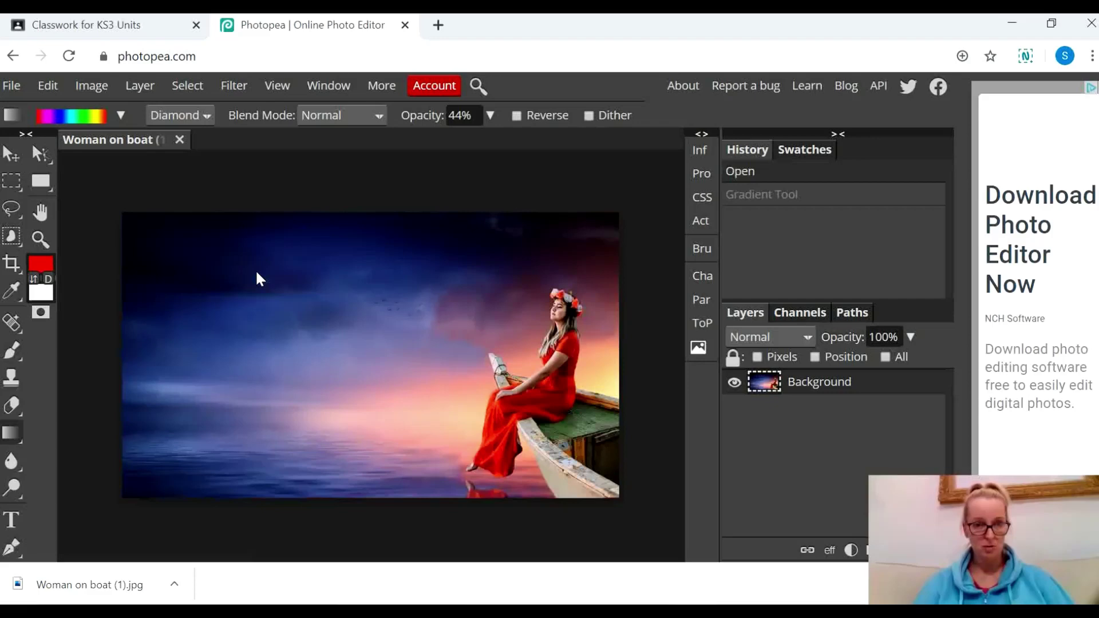
left_click_drag(185, 230, 493, 483)
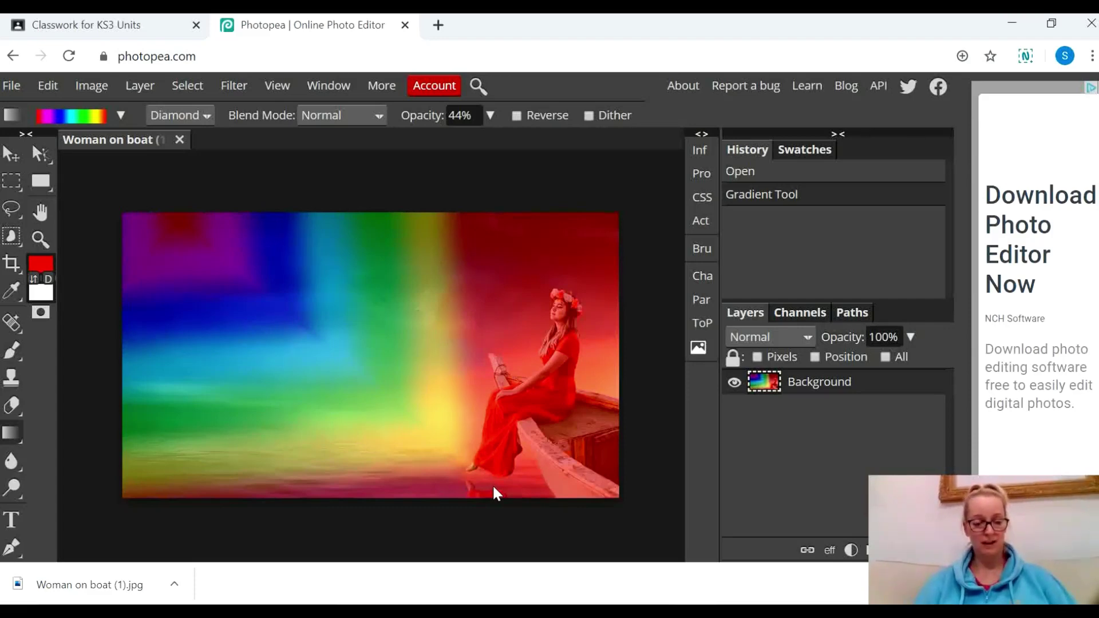
key("ctrl+z")
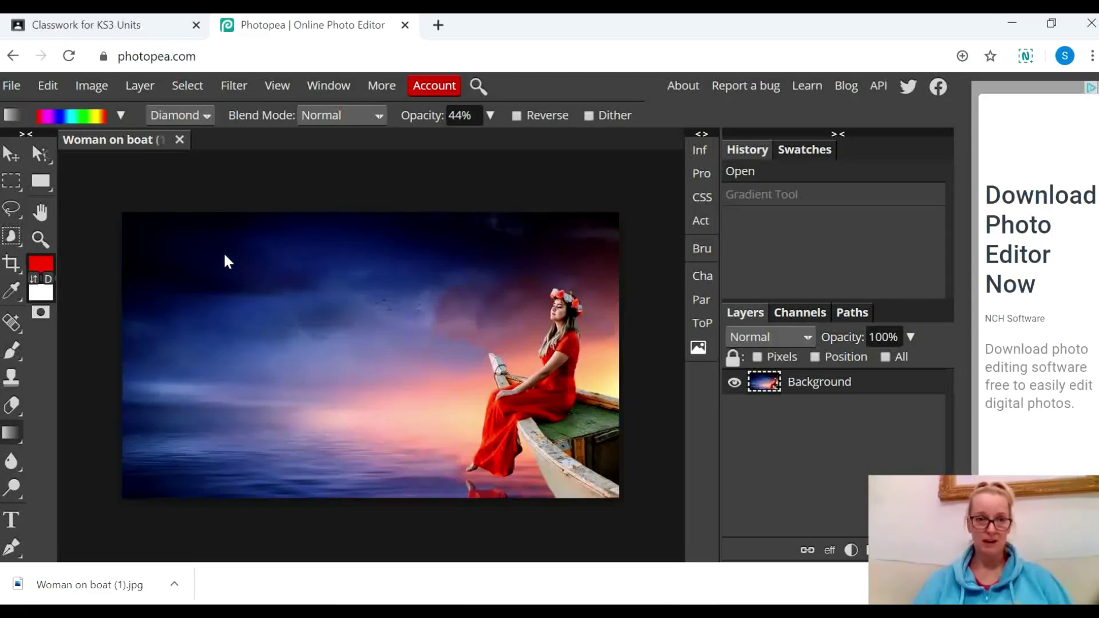
left_click(208, 115)
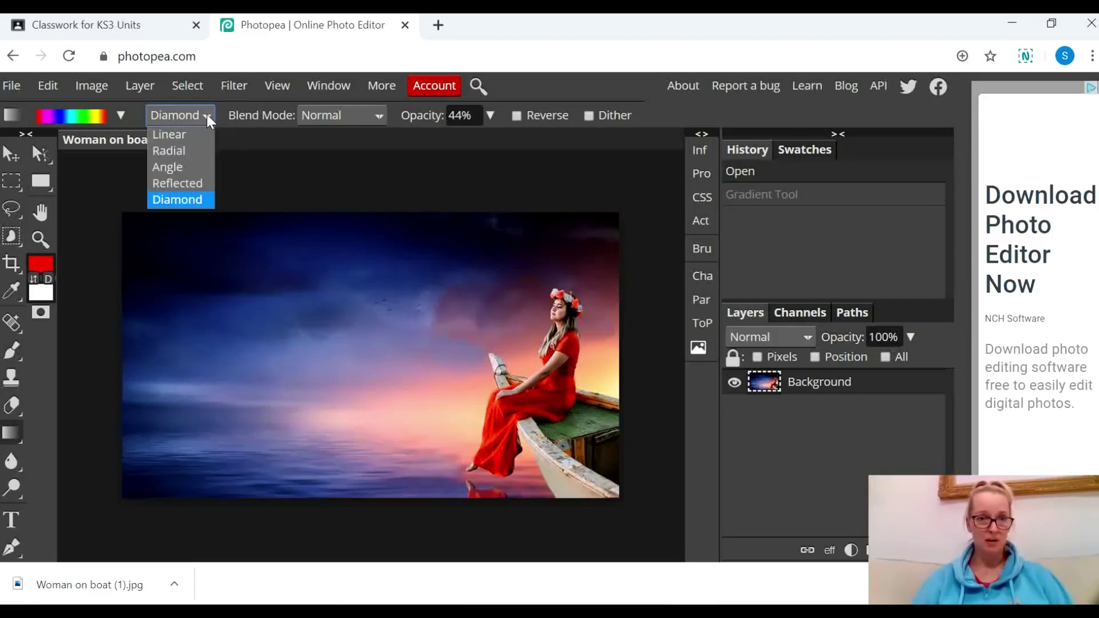
- Set the gradient to Reflected type with Hue blending, then test and undo it on the photo
left_click(196, 180)
left_click(379, 115)
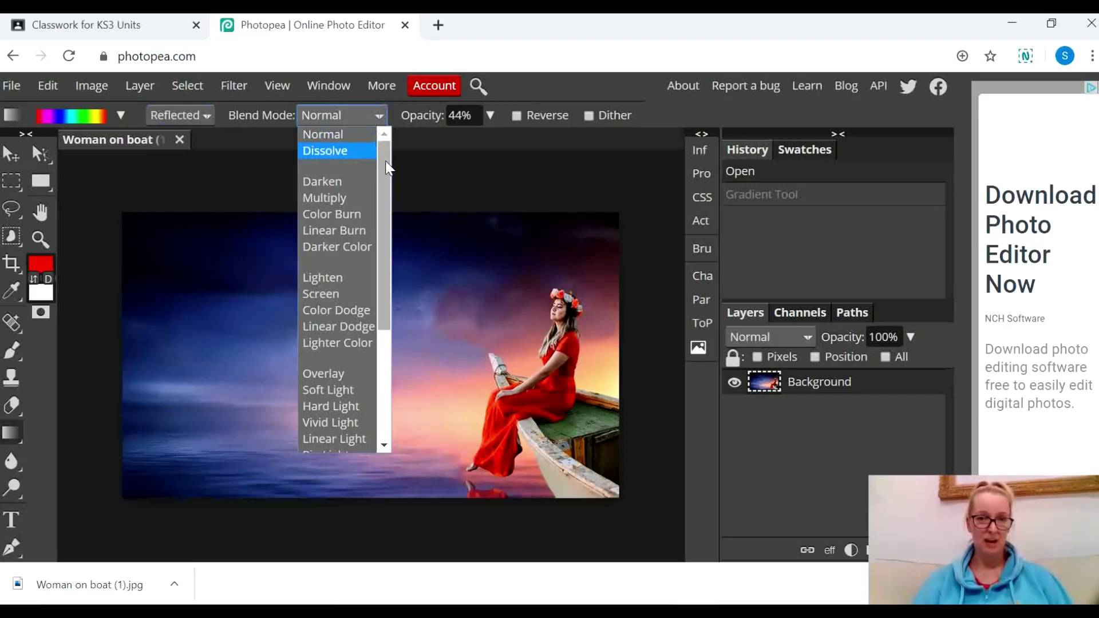
left_click_drag(386, 163, 377, 345)
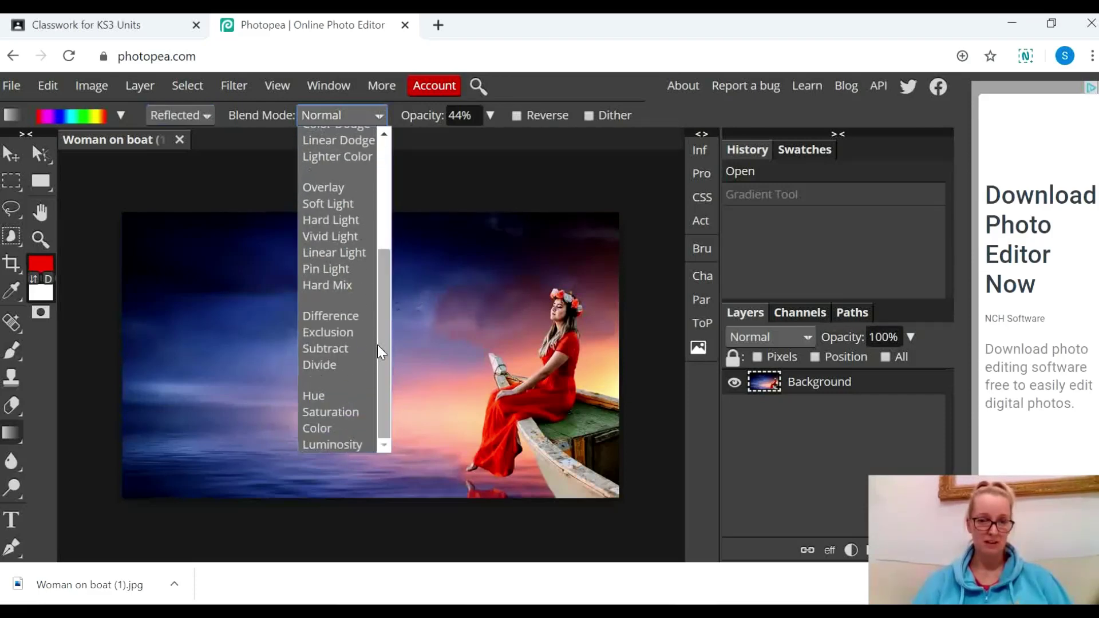
left_click(338, 395)
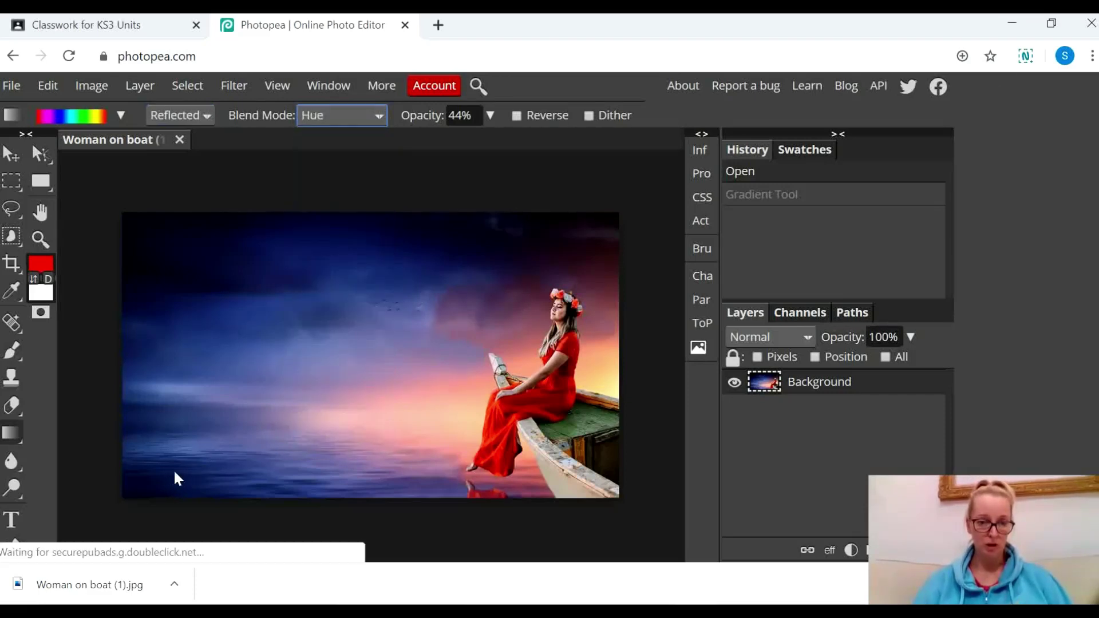
left_click_drag(174, 471, 458, 269)
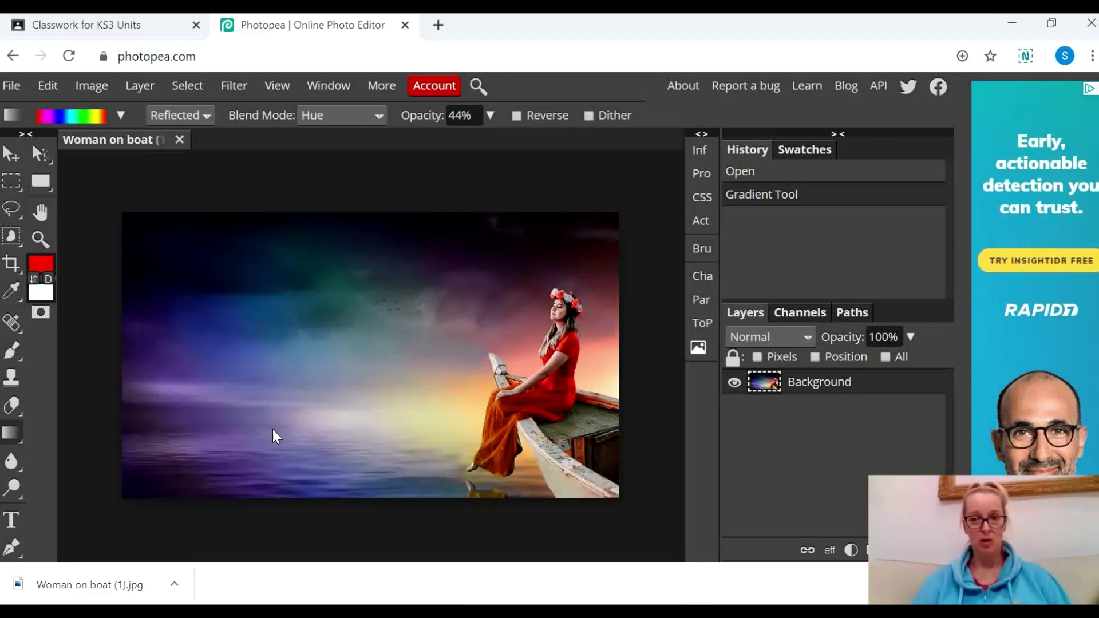
key("ctrl+z")
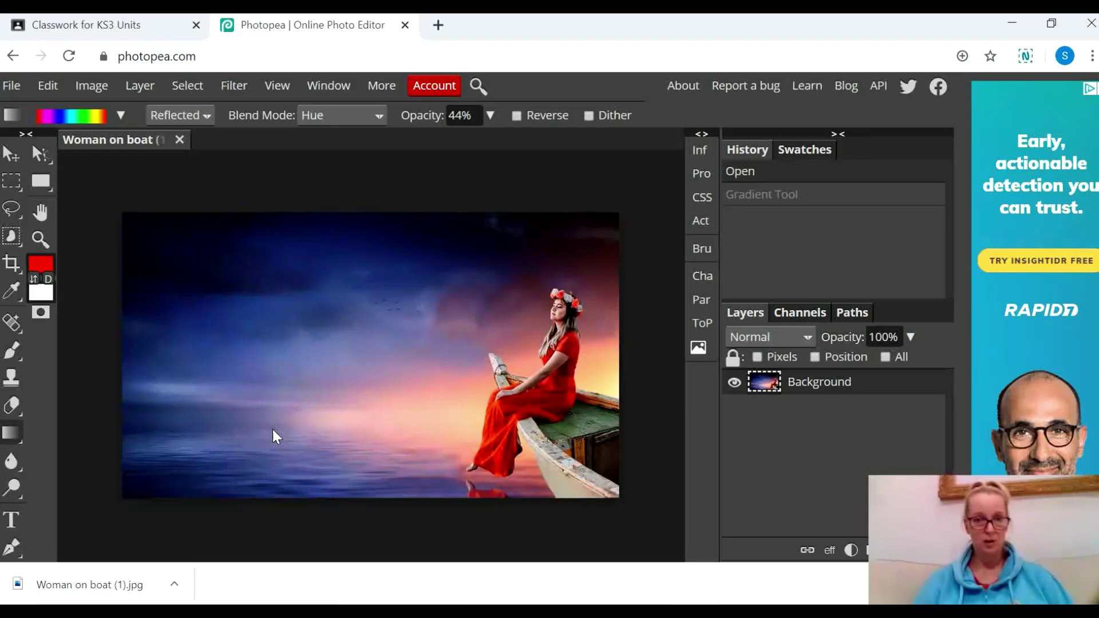
- Raise gradient opacity to 88% and apply a diagonal reflected rainbow Hue gradient across the photo
left_click(490, 117)
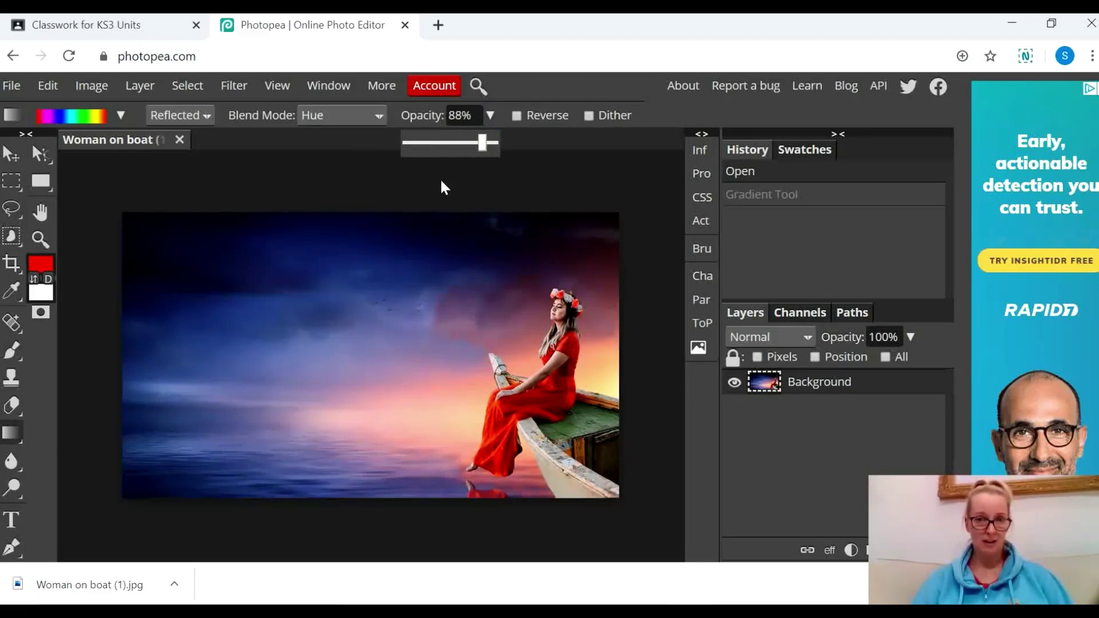
left_click(146, 492)
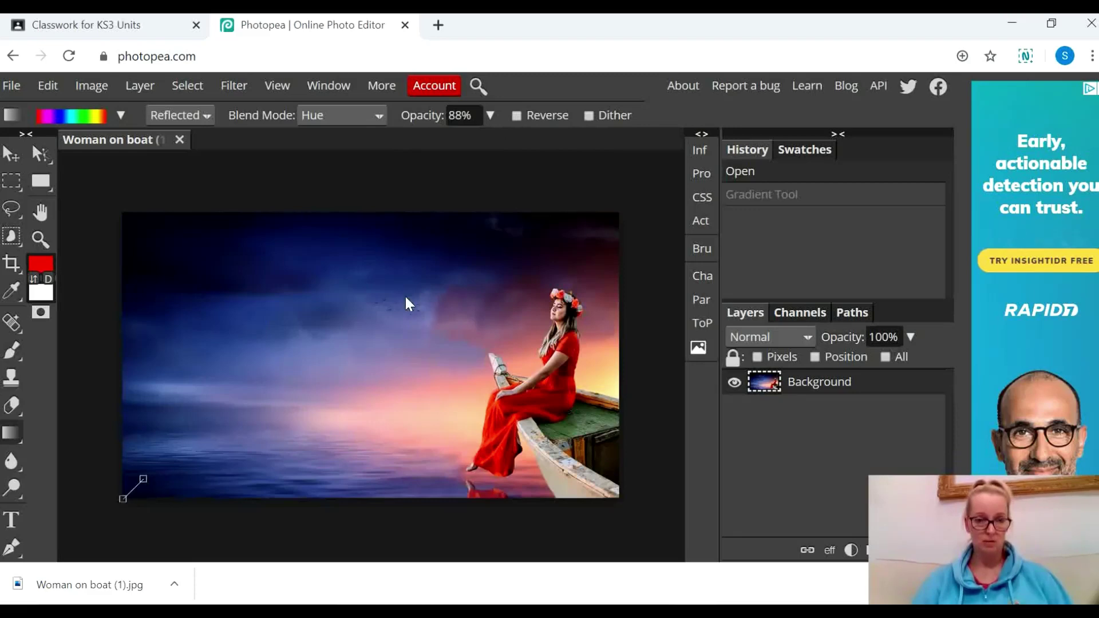
left_click_drag(405, 298, 583, 228)
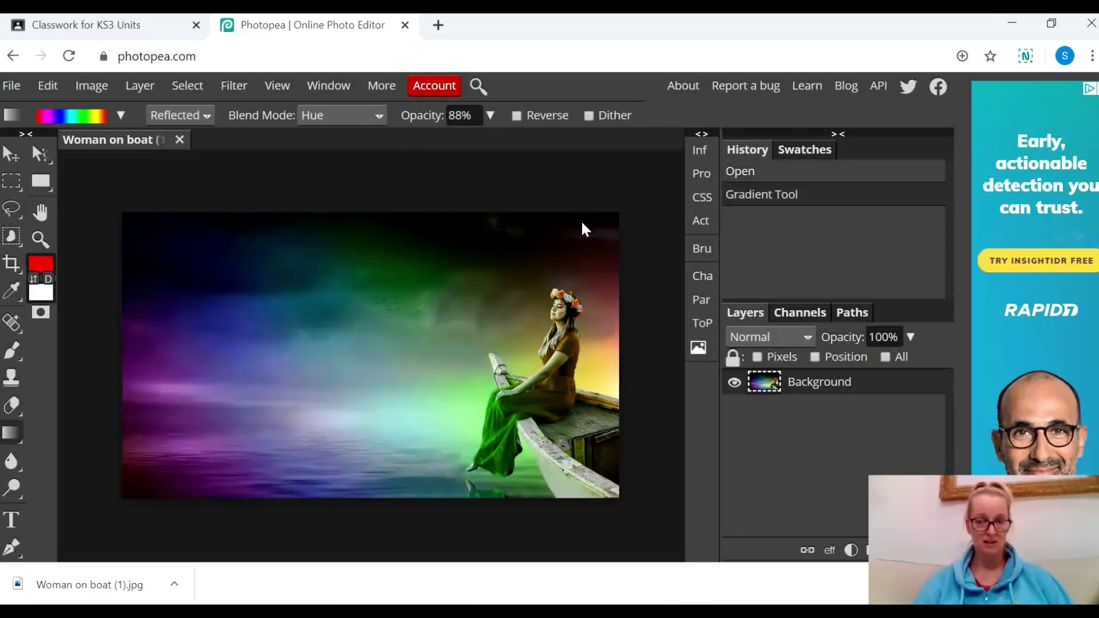
key("ctrl+z")
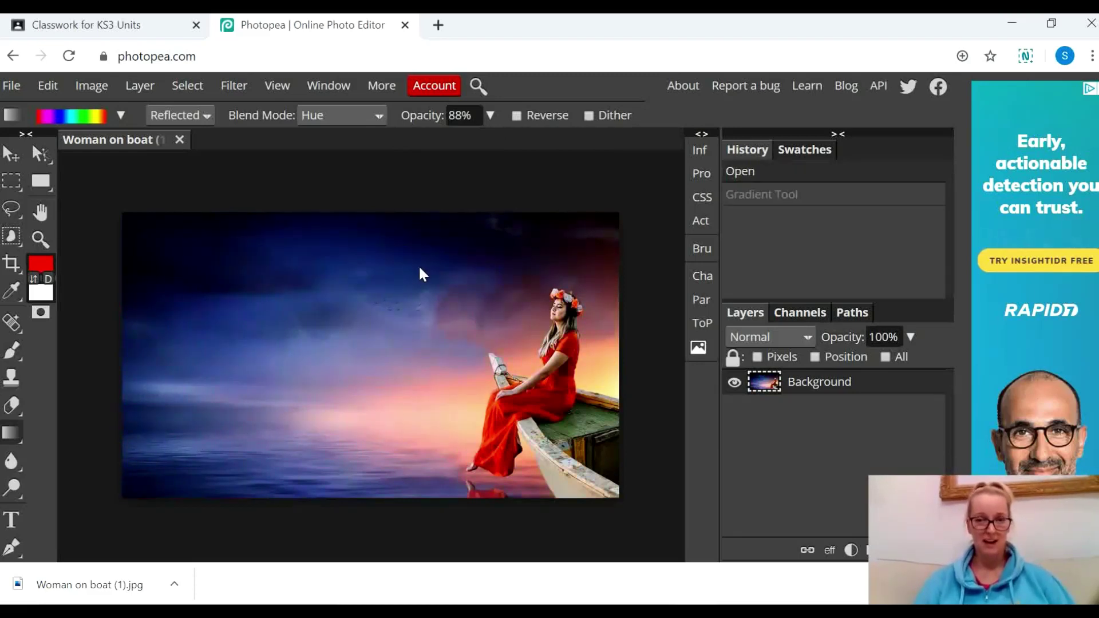
left_click_drag(419, 268, 369, 364)
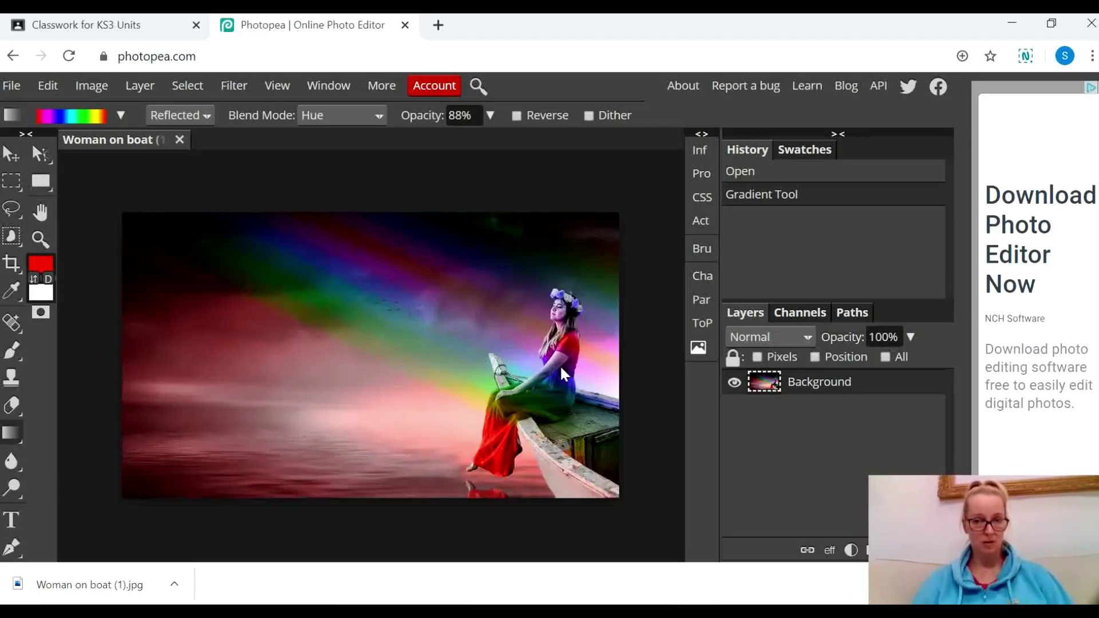
- Undo the Hue gradient, switch blending to Saturation, and test then undo a Saturation gradient
key("ctrl+z")
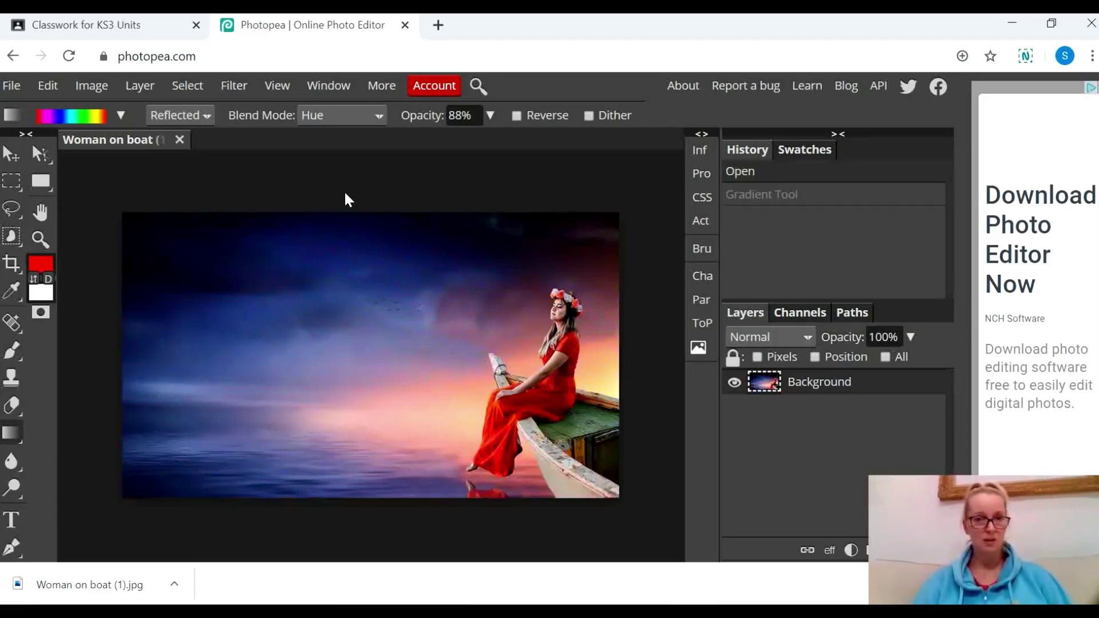
left_click(376, 115)
scroll(380, 307, "down", 1)
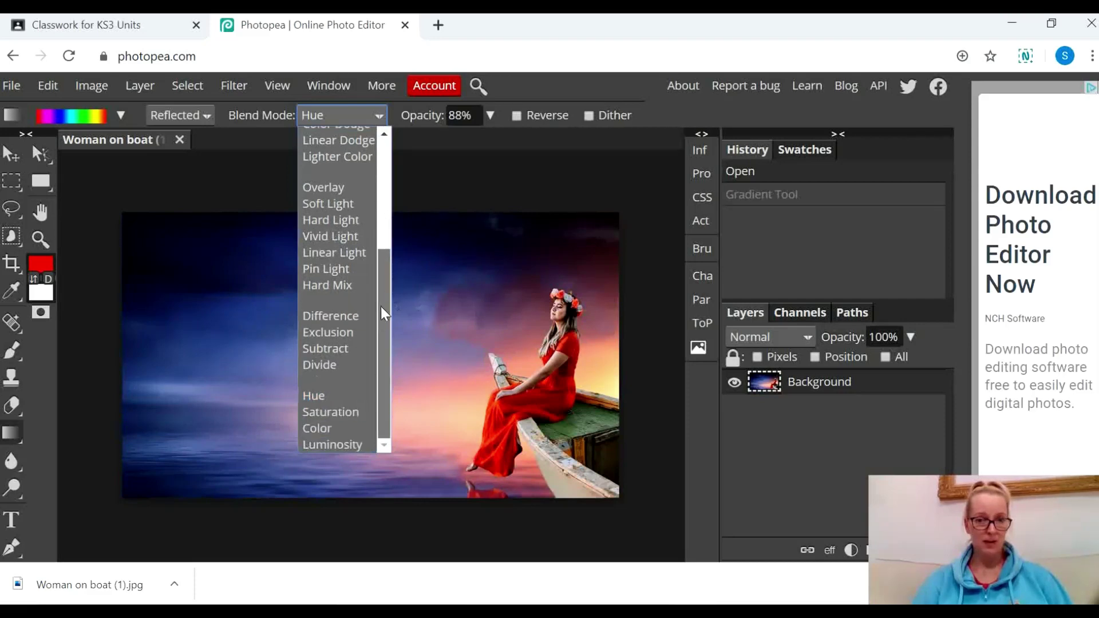
left_click(338, 414)
left_click_drag(239, 279, 480, 464)
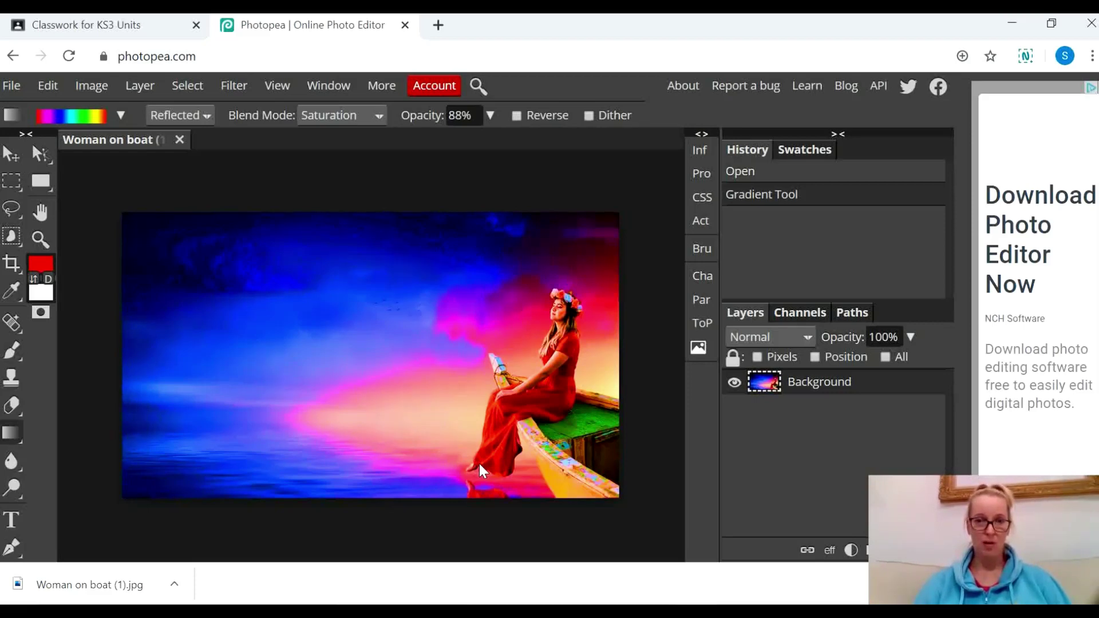
key("ctrl+z")
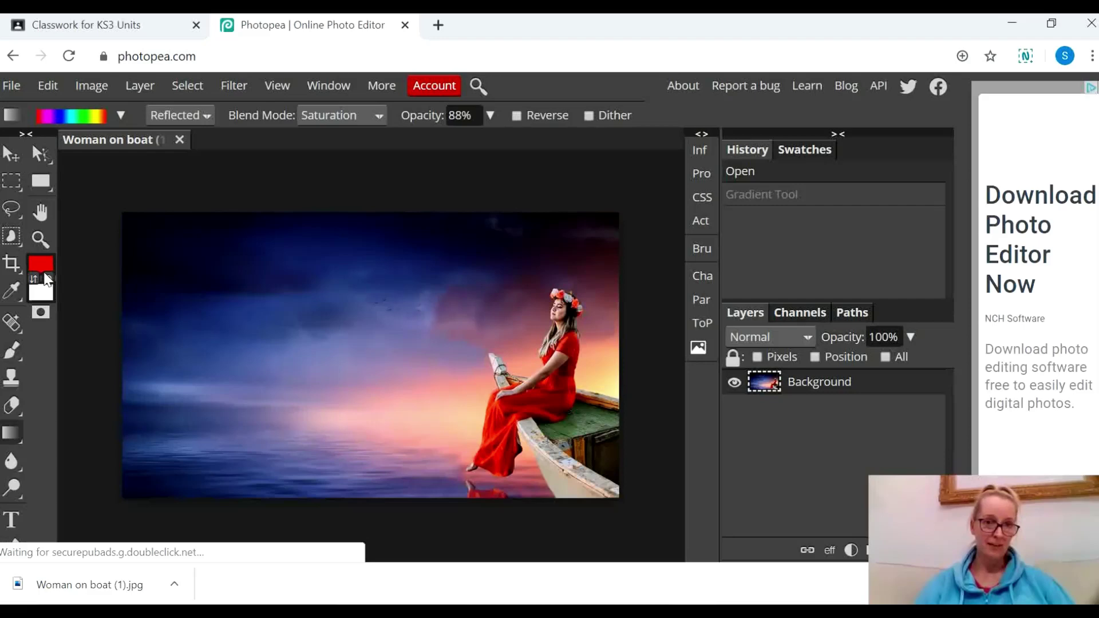
- Pick the blue-red-yellow gradient preset and test it on the photo, then undo
left_click(121, 115)
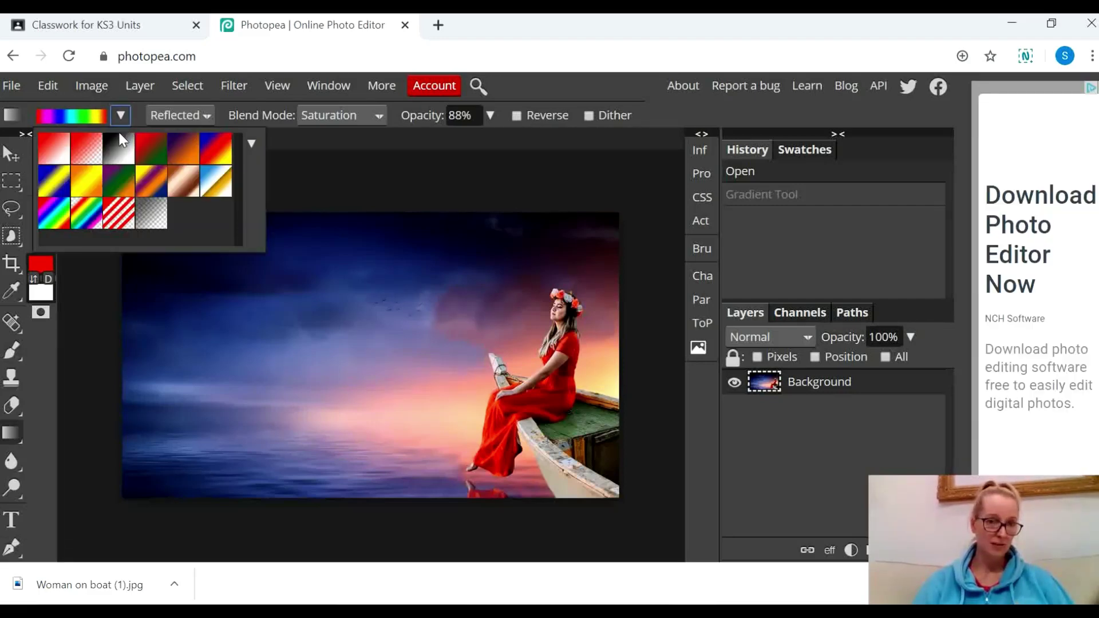
left_click(221, 158)
left_click(121, 422)
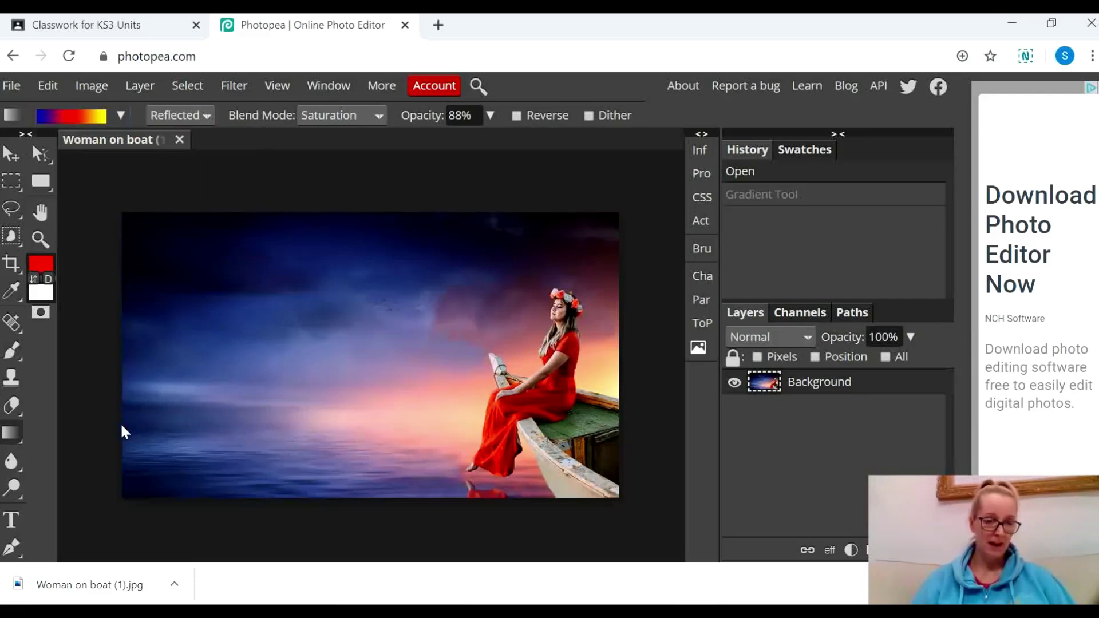
left_click_drag(120, 422, 376, 314)
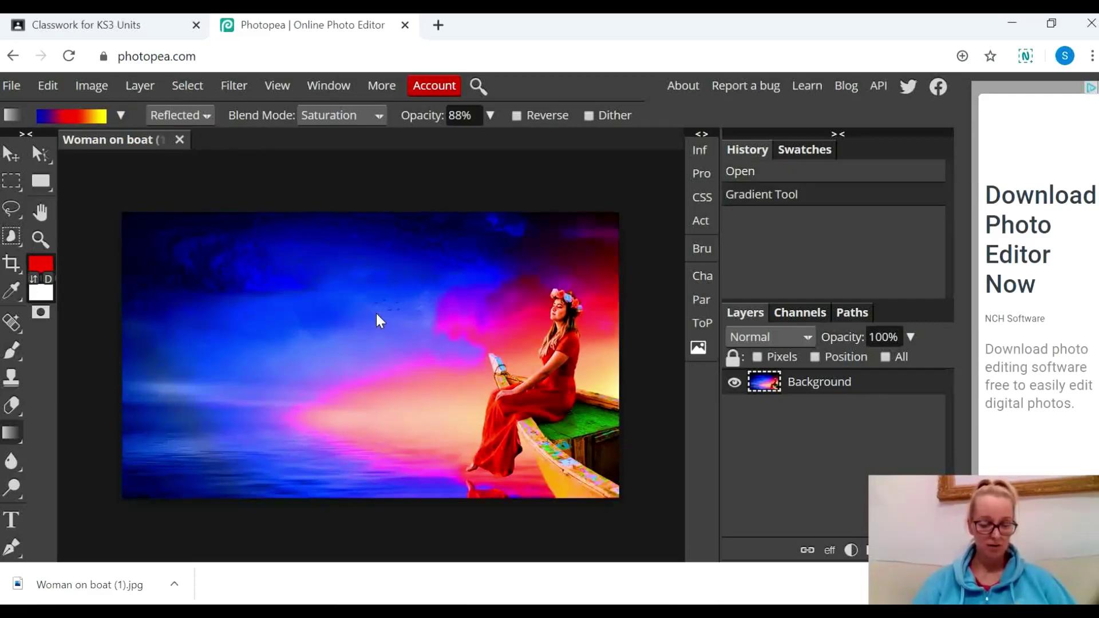
key("ctrl+z")
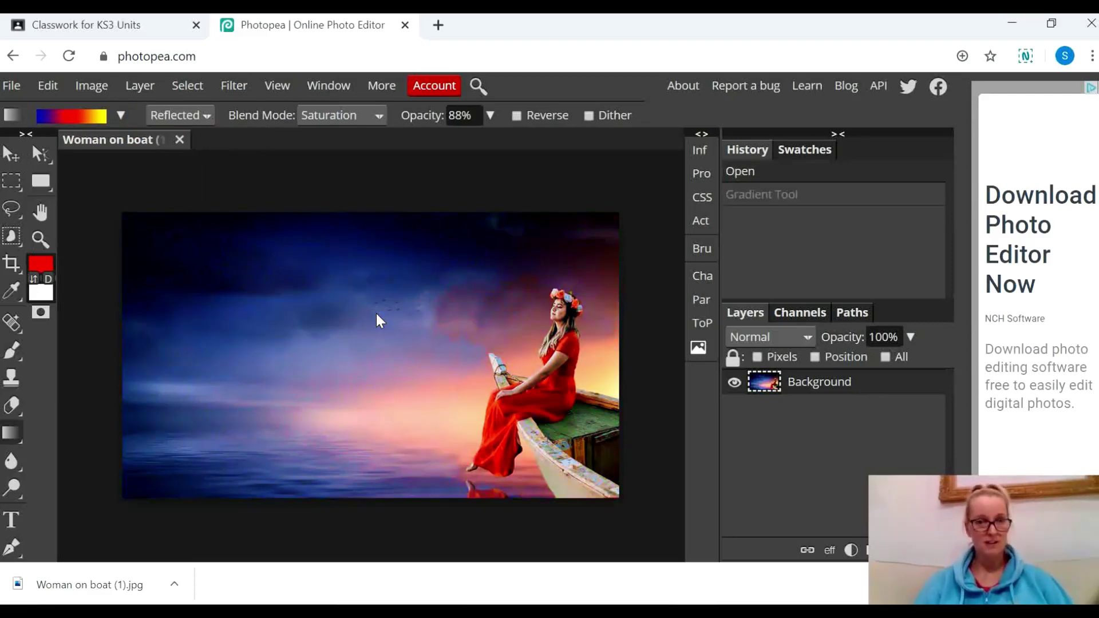
- Switch the gradient type to Angle and test an angle gradient, then undo it
left_click(208, 116)
left_click(179, 165)
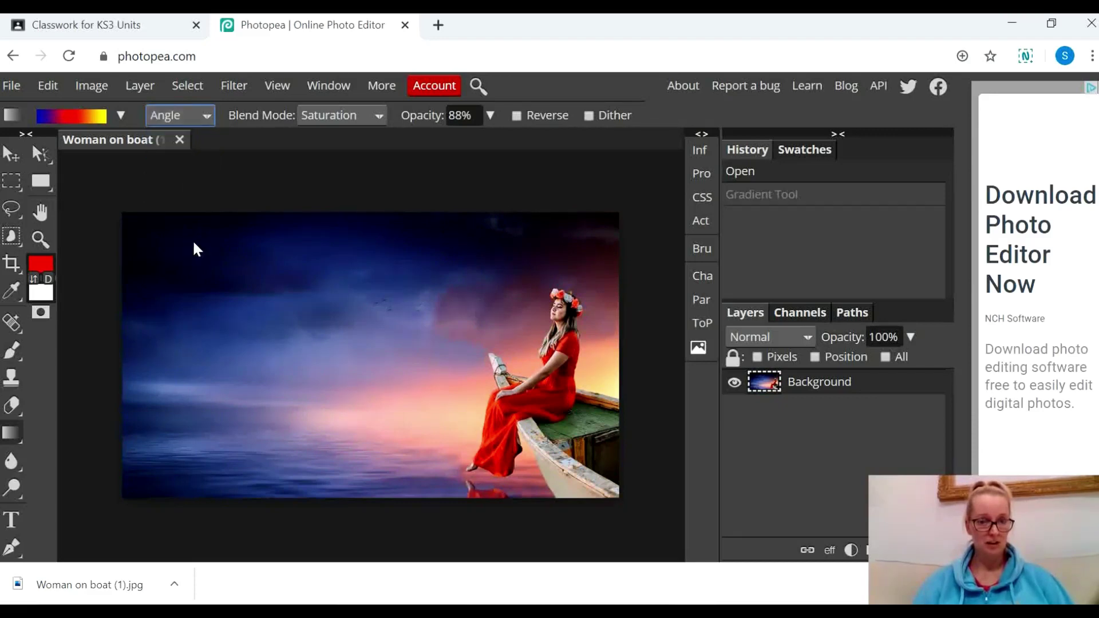
left_click_drag(194, 244, 310, 320)
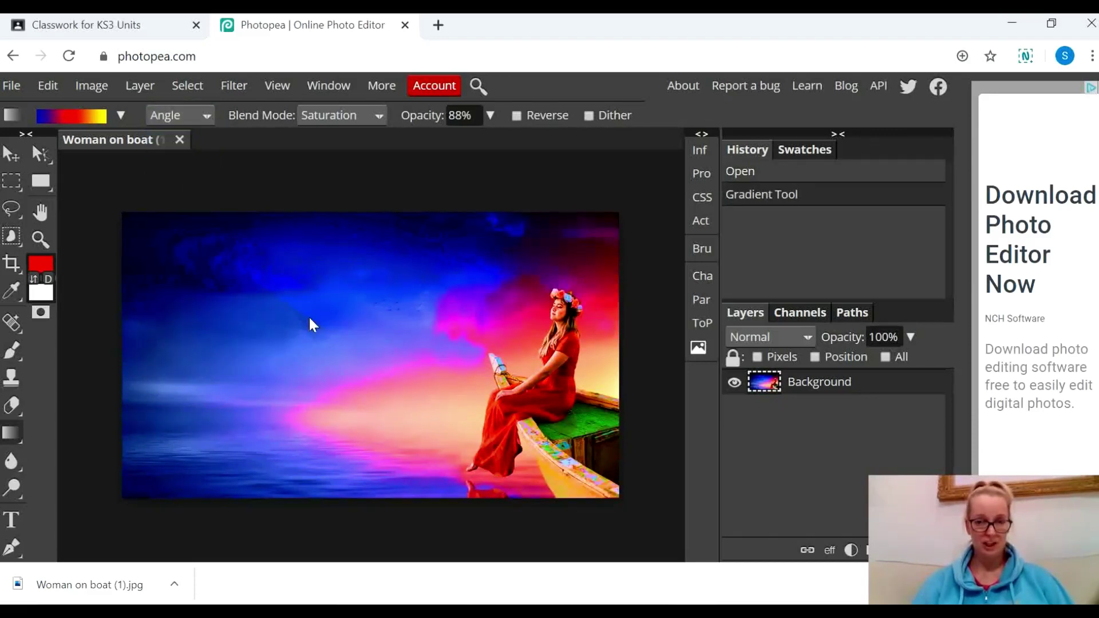
key("ctrl+z")
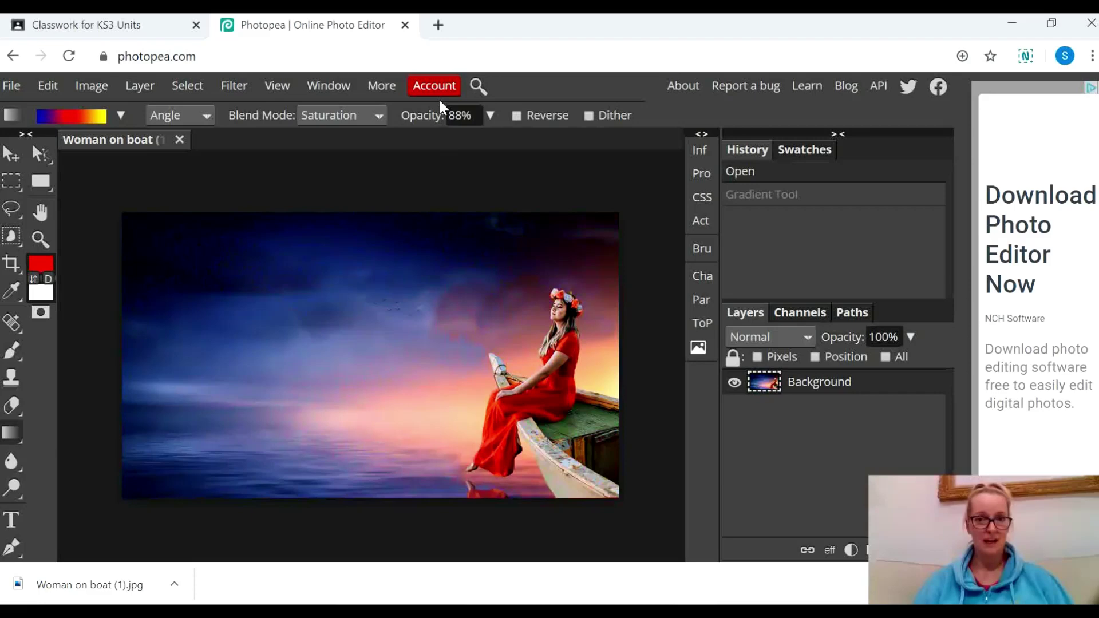
- Switch the gradient blend mode to Pin Light, then test an angle gradient on the photo and undo it
left_click(377, 115)
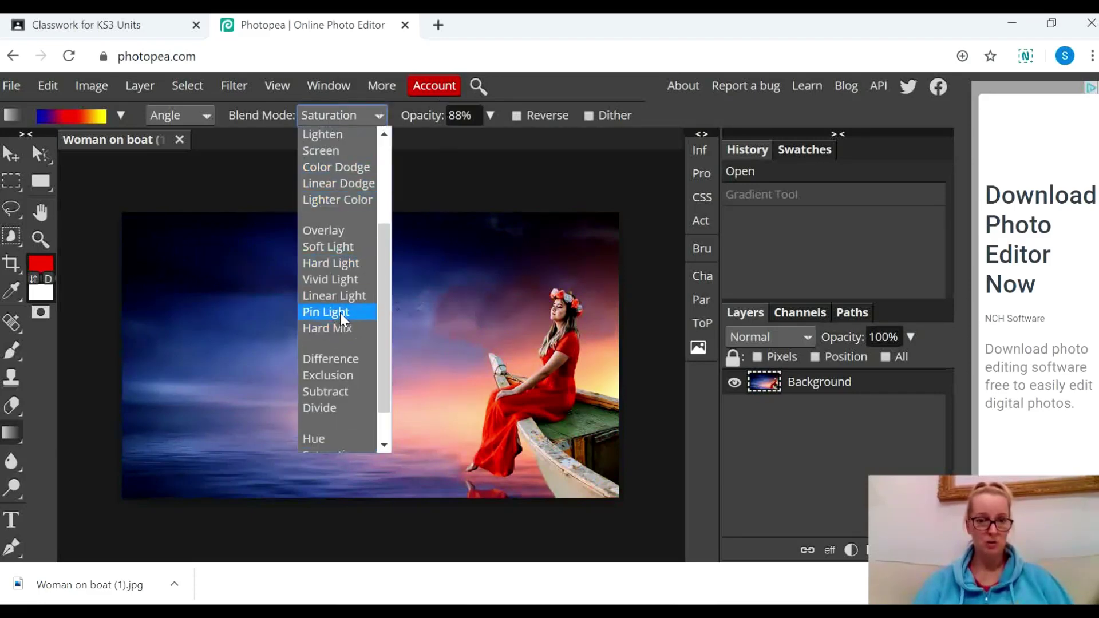
left_click(341, 315)
left_click_drag(479, 250, 273, 426)
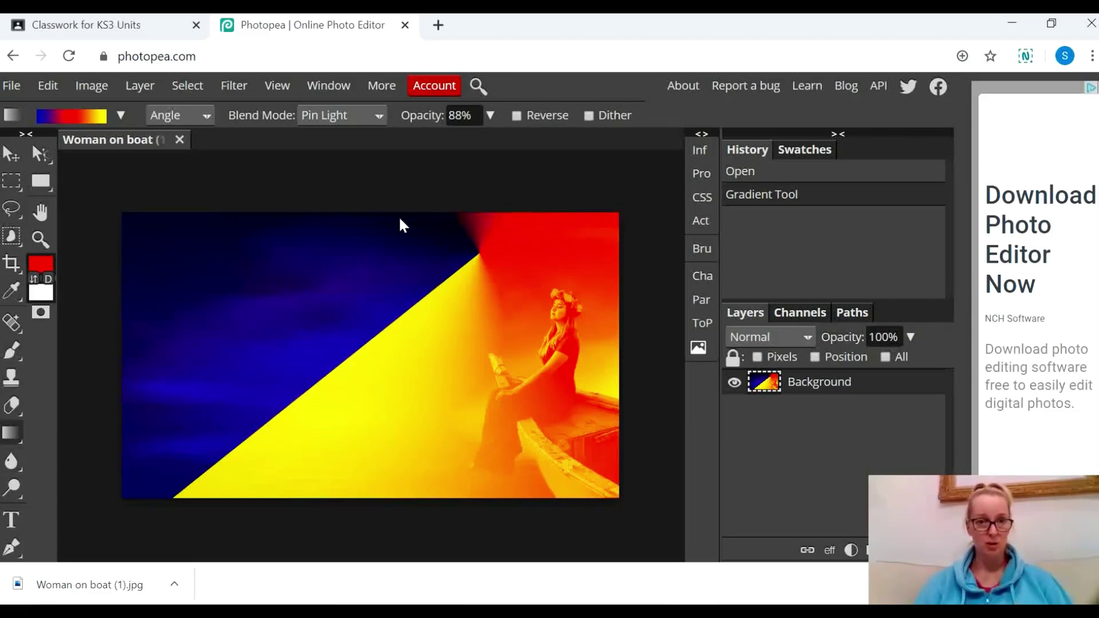
key("ctrl+z")
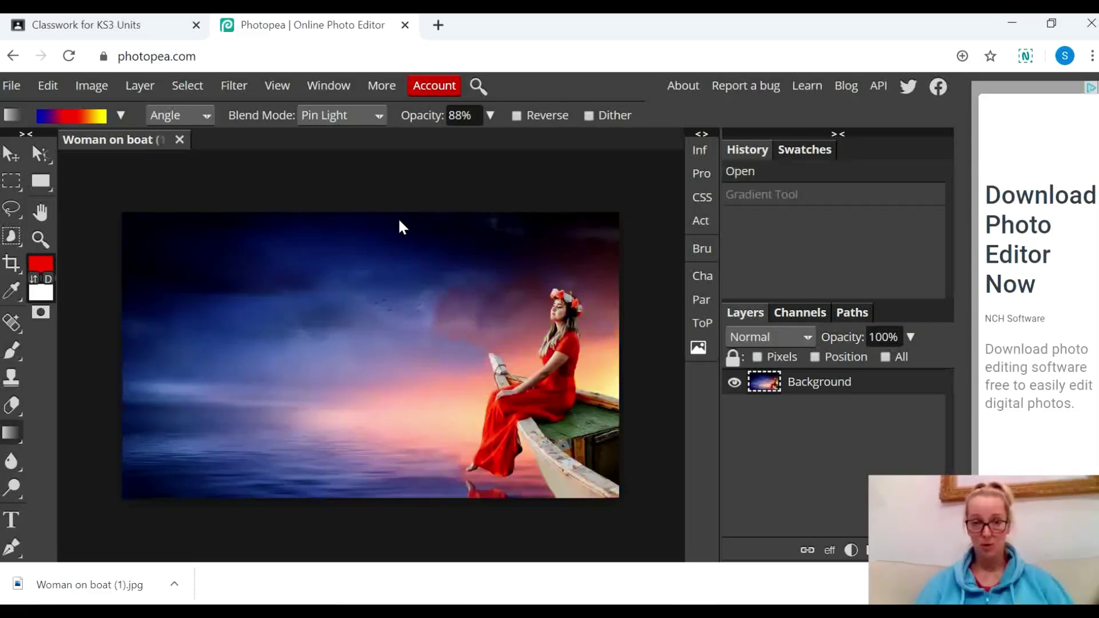
- Keeping Pin Light, redraw the angle gradient from the upper right toward the lower left
left_click(378, 118)
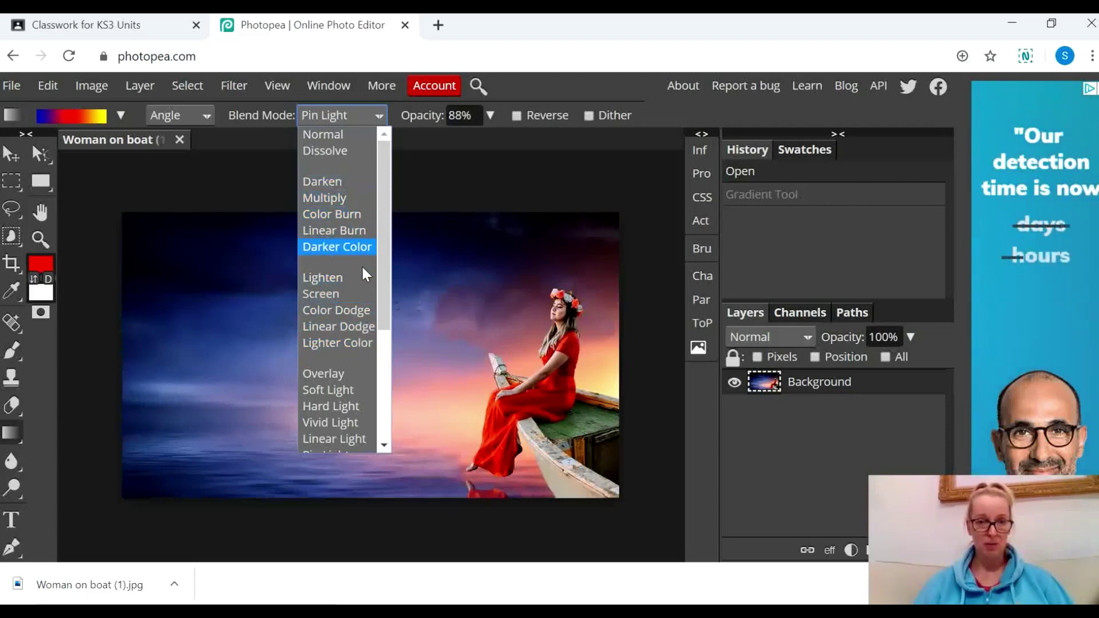
left_click(436, 198)
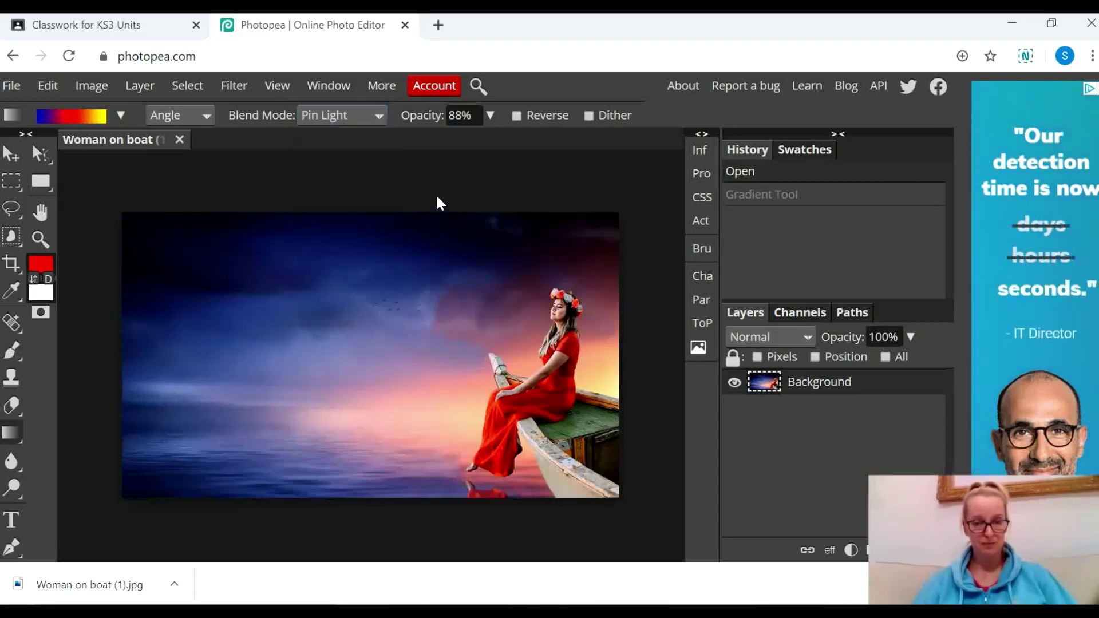
left_click_drag(172, 454, 398, 243)
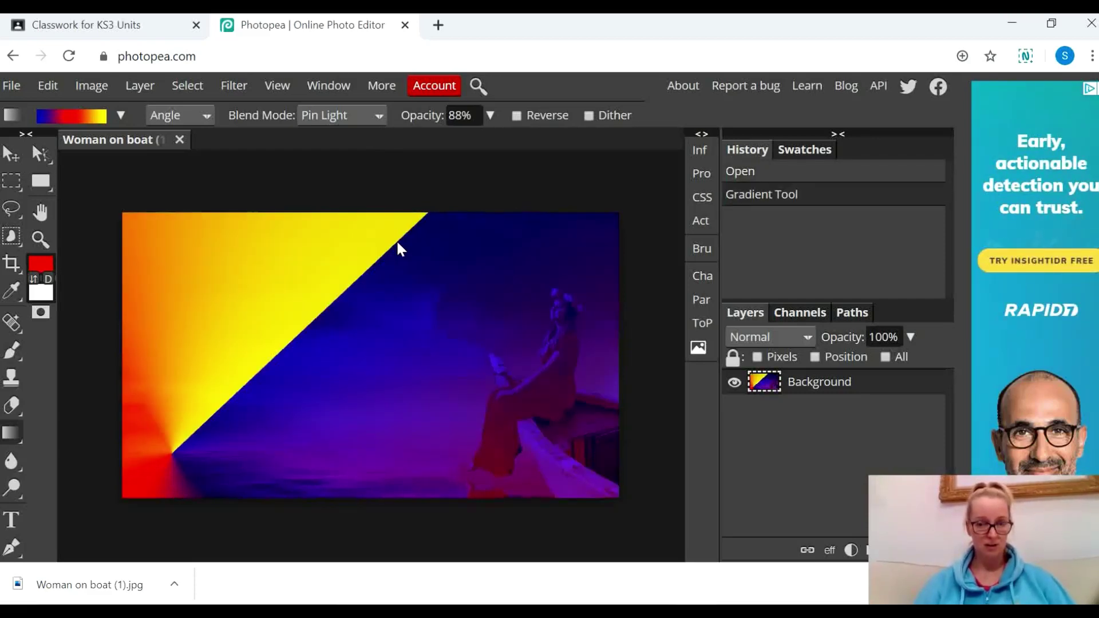
key("ctrl+z")
left_click_drag(540, 244, 310, 480)
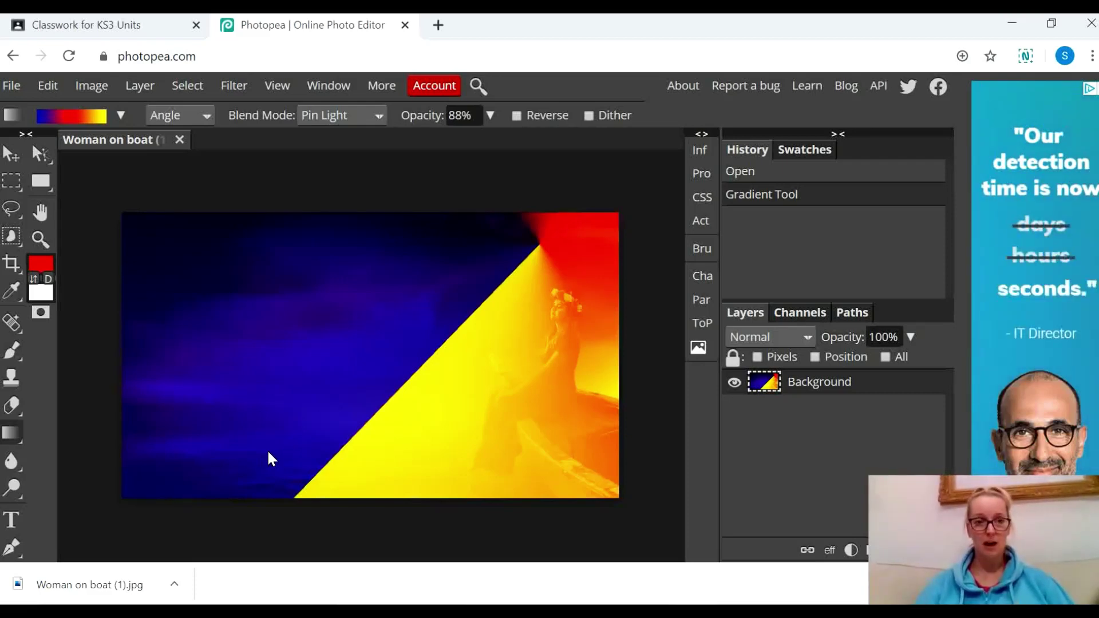
- Rename the document by adding 'edited', giving 'Woman on boat edited'
double_click(138, 143)
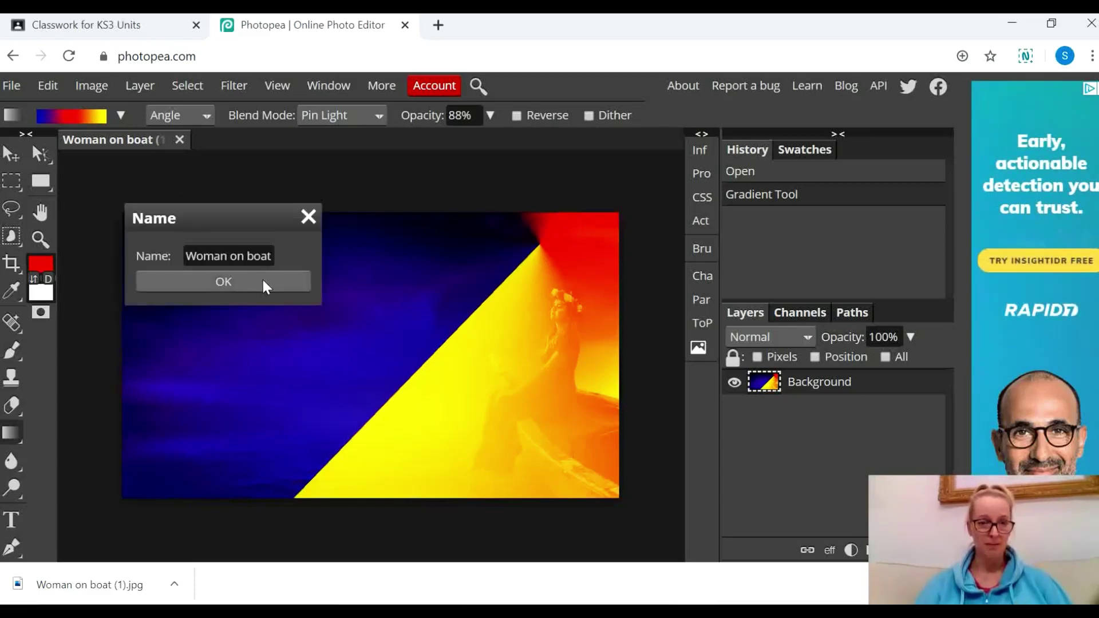
left_click(272, 258)
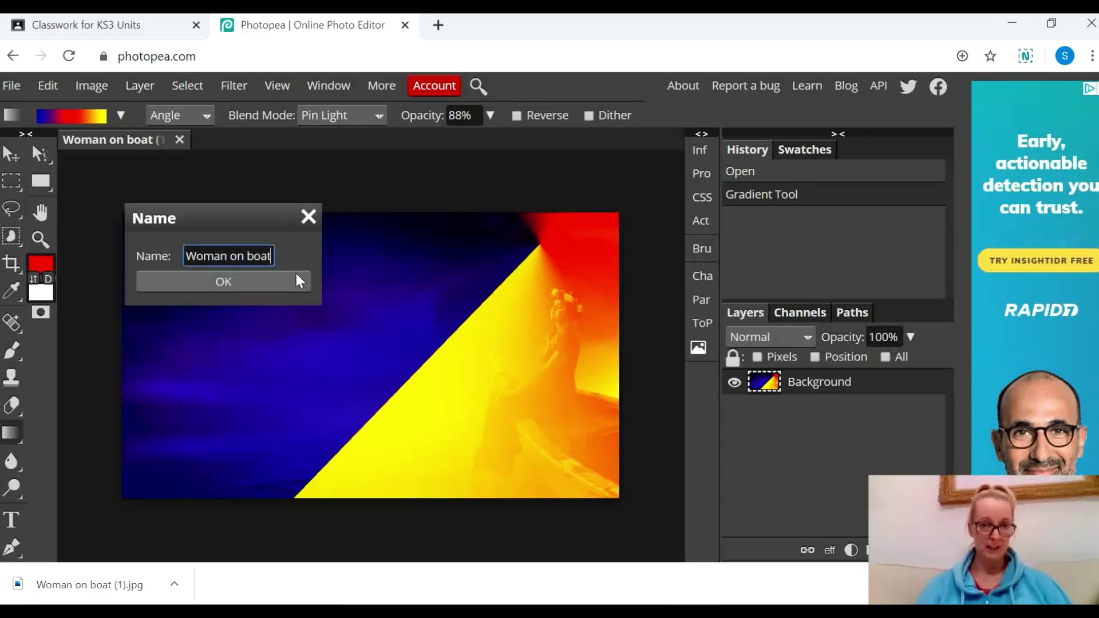
type("edited")
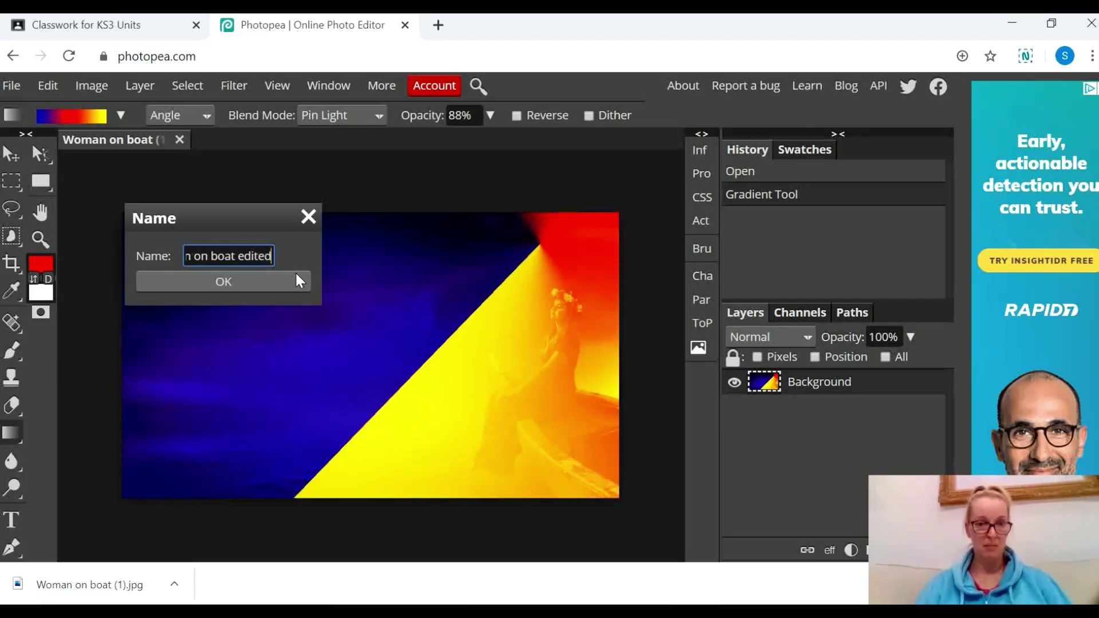
left_click(282, 280)
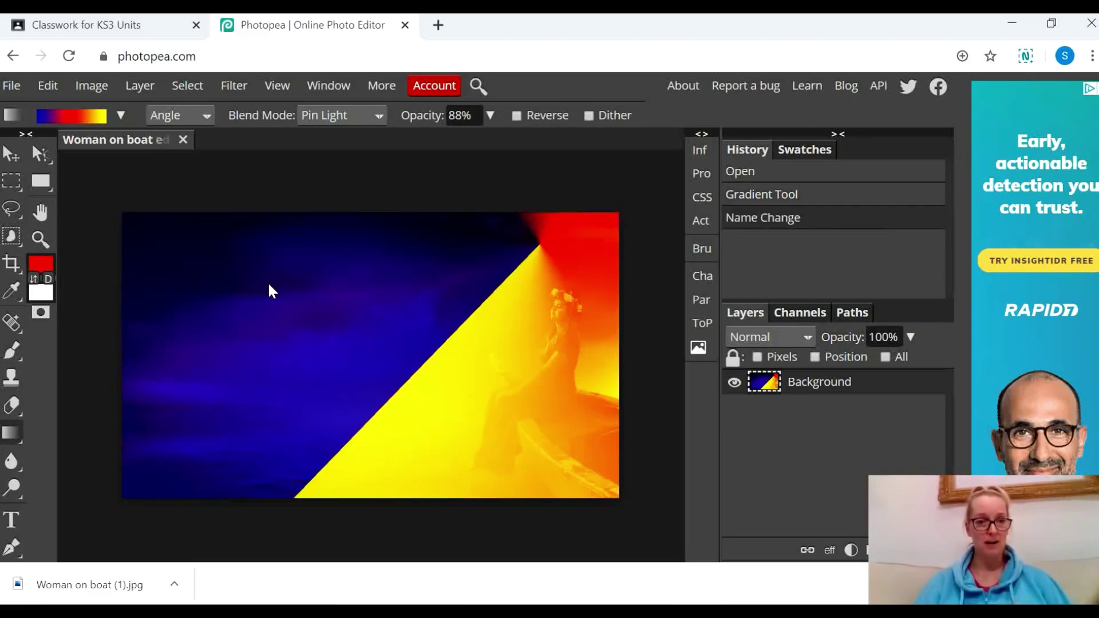
- Export the gradient picture as a JPG
left_click(11, 85)
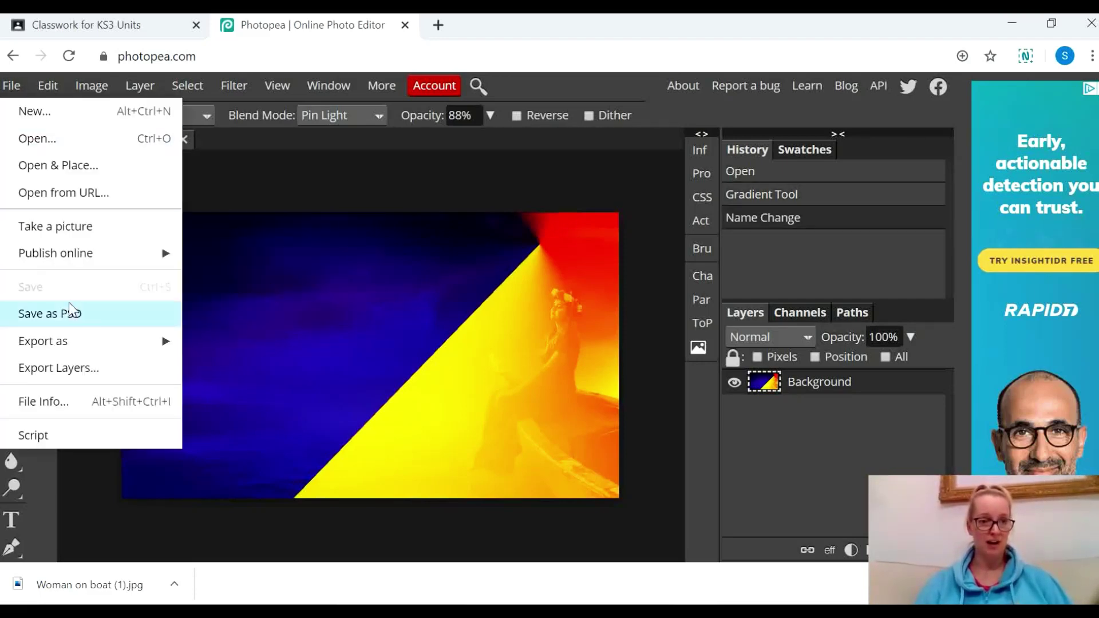
mouse_move(89, 344)
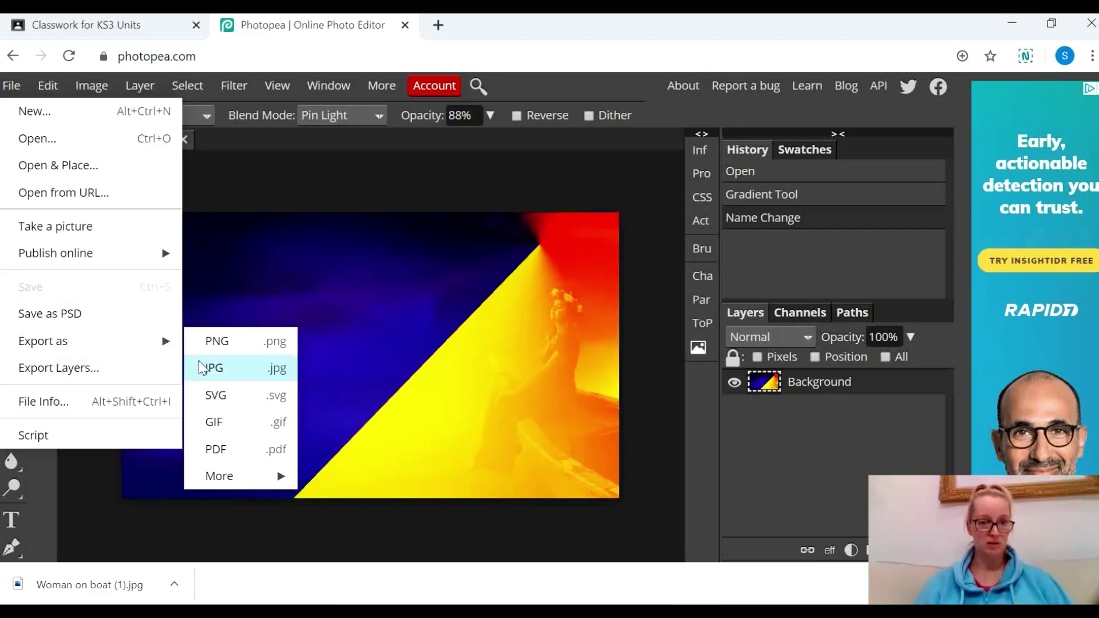
left_click(227, 378)
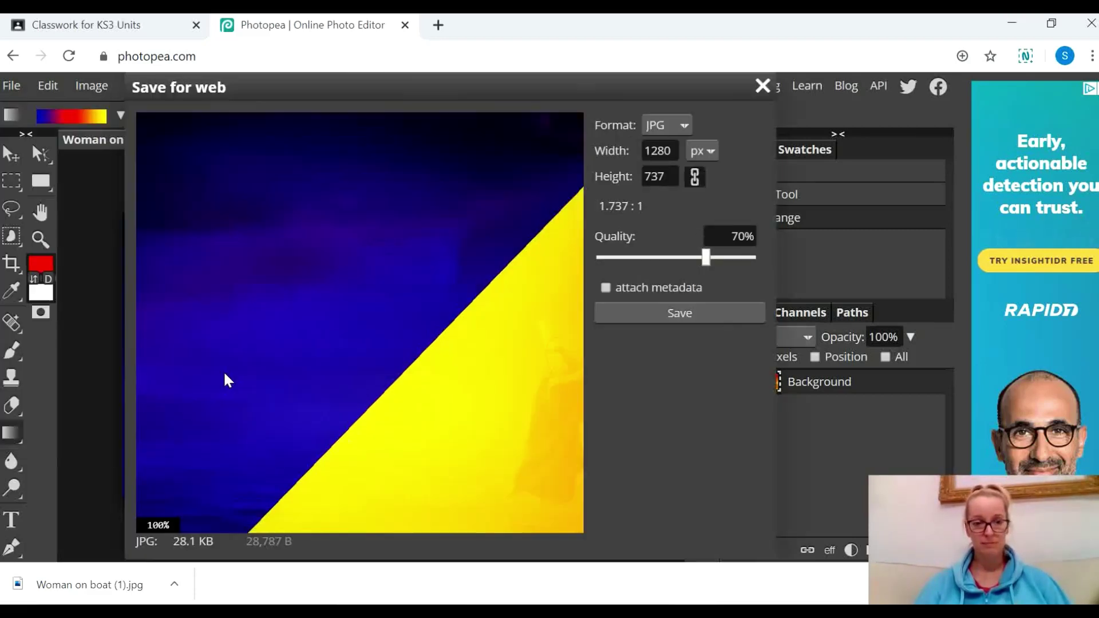
left_click(700, 312)
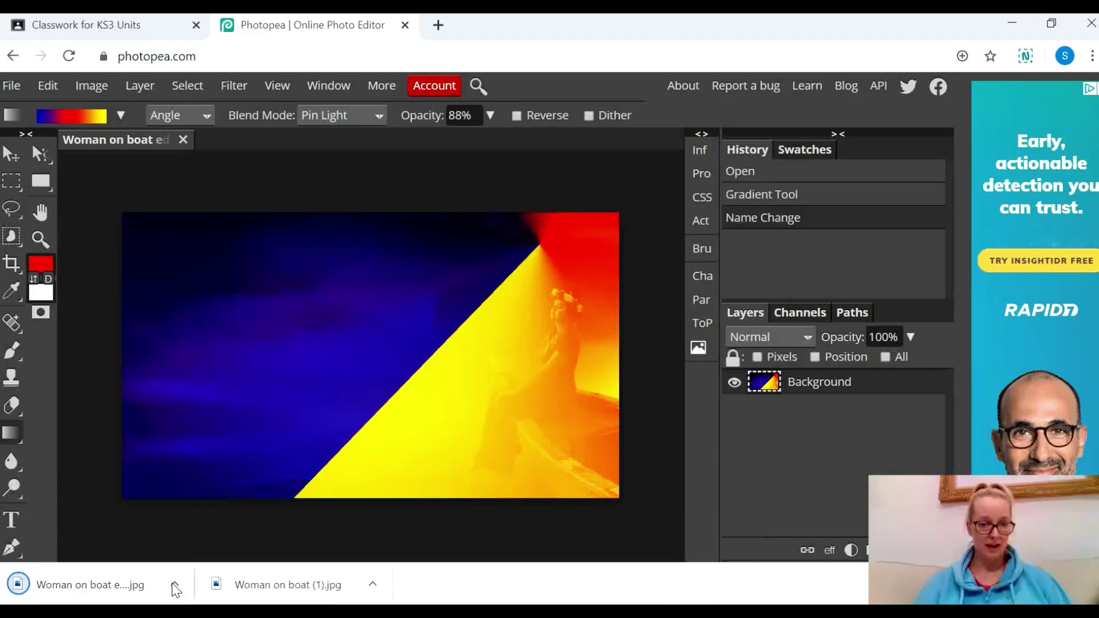
- Move the downloaded 'Woman on boat edited (1)' JPG into the Photopea folder
left_click(174, 584)
left_click(250, 524)
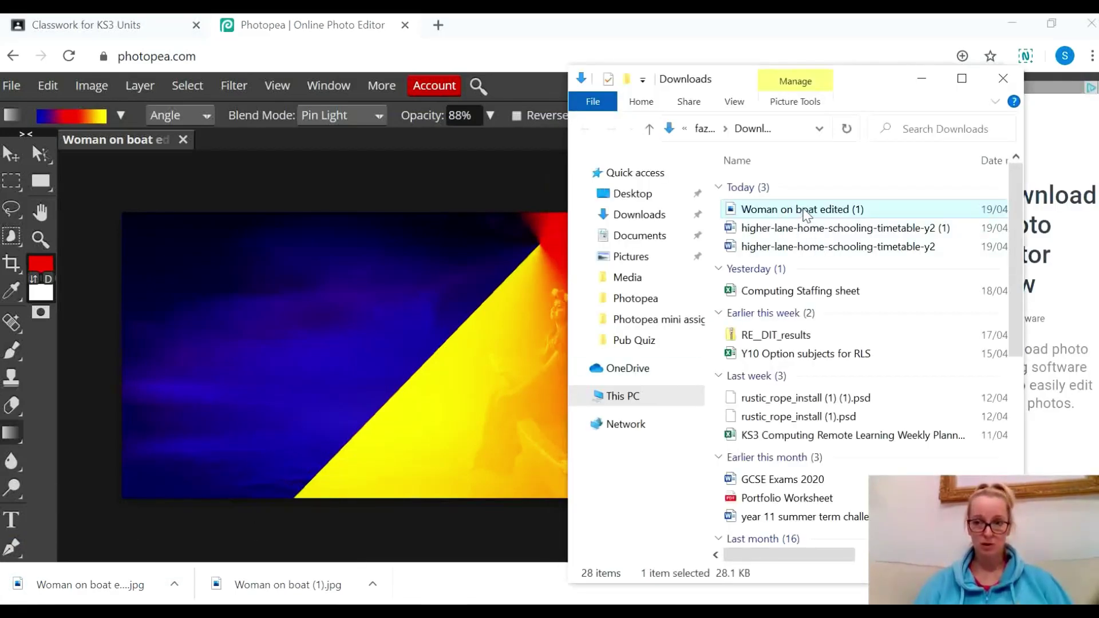
left_click_drag(805, 213, 641, 302)
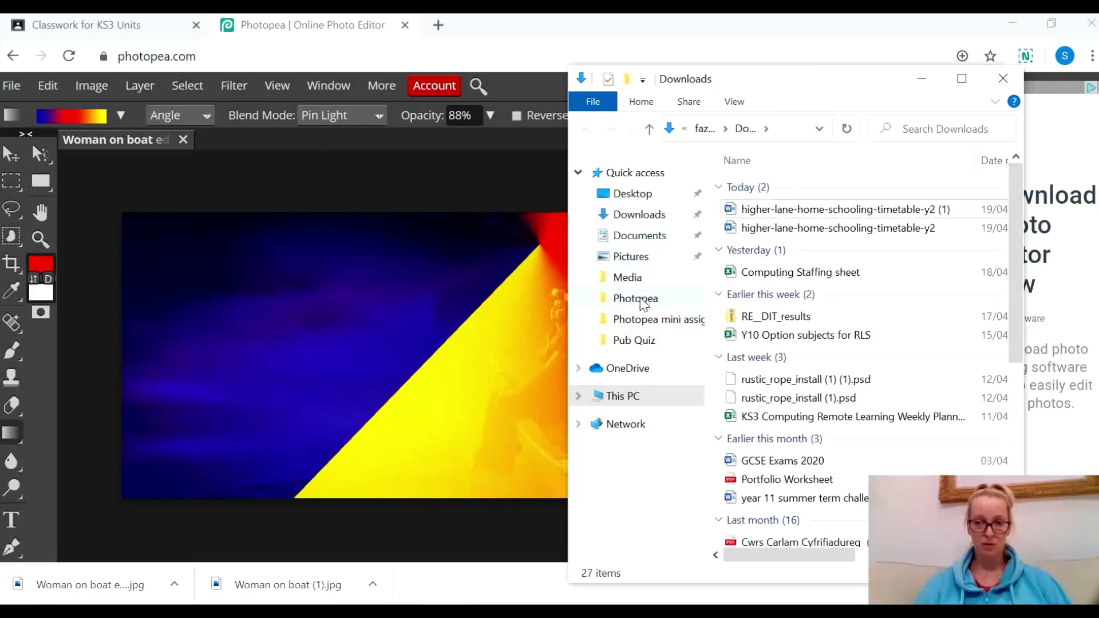
left_click(521, 195)
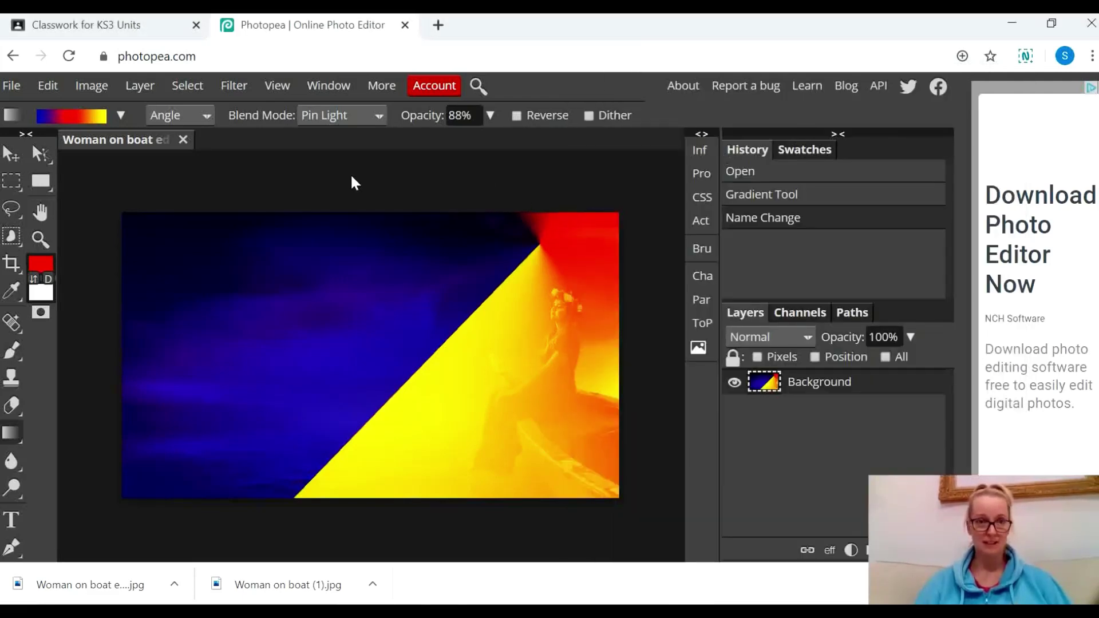
- Close the image preview and open the Photopea Creations Template from the KS3 Units Classwork page
left_click(144, 35)
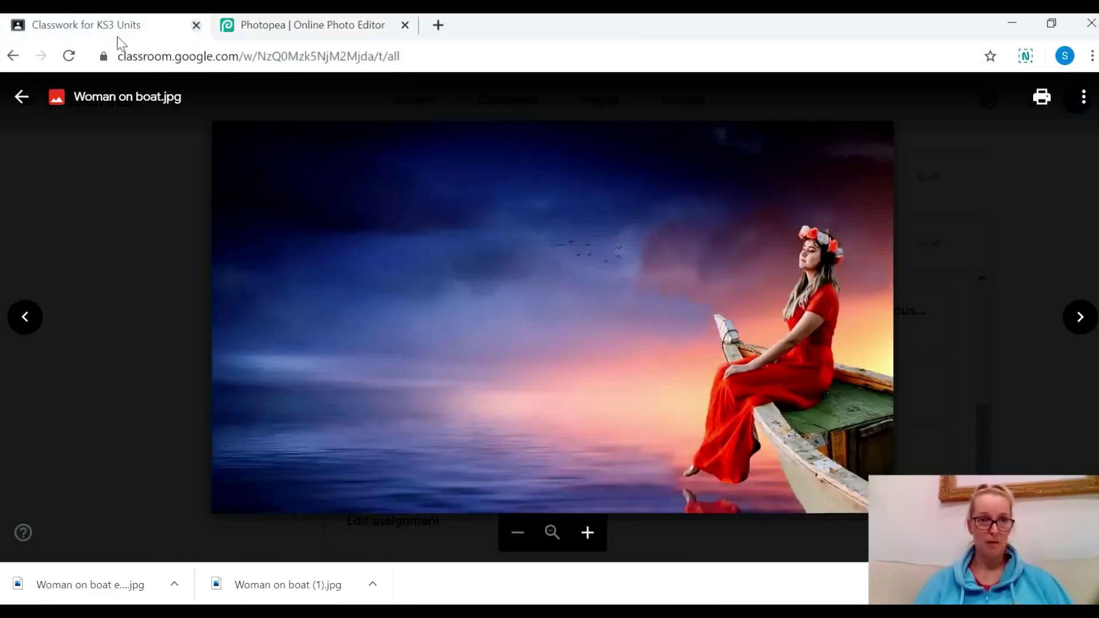
left_click(11, 60)
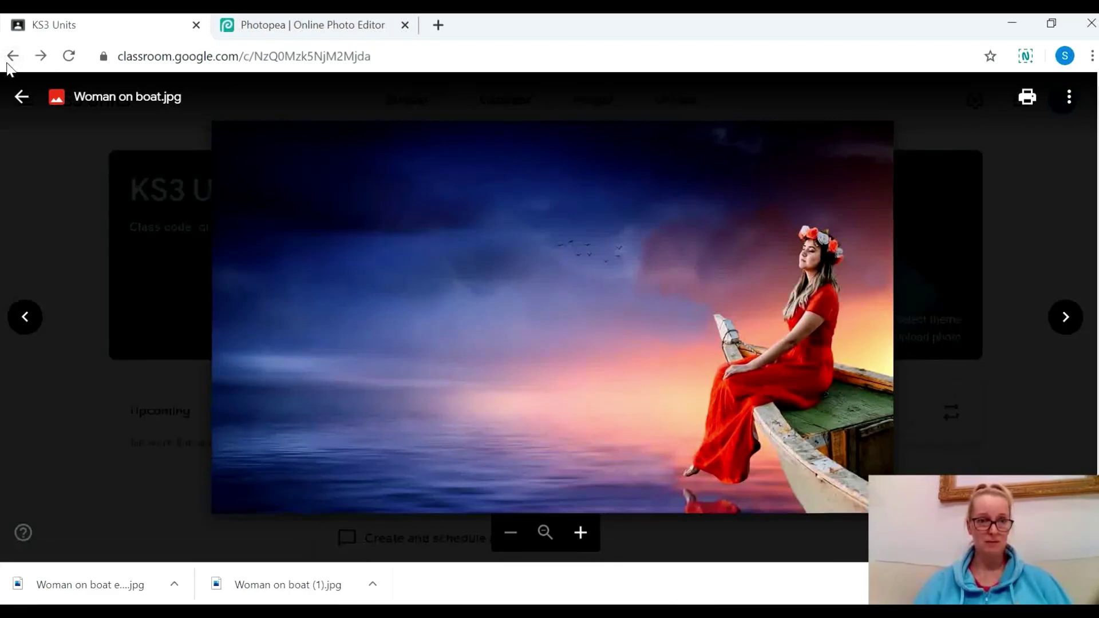
left_click(20, 98)
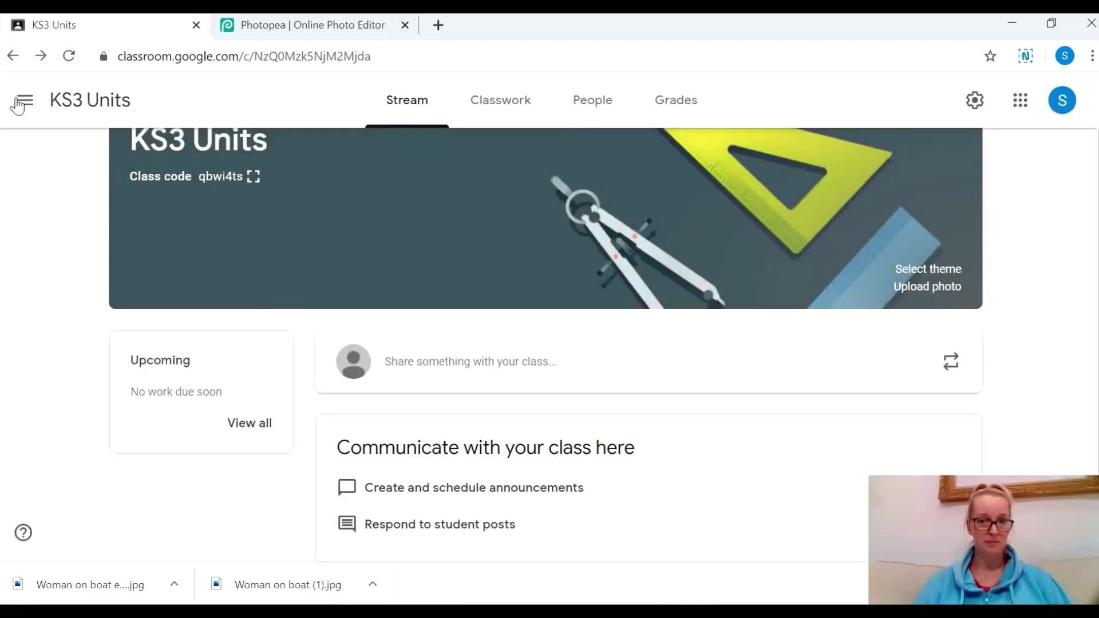
left_click(509, 123)
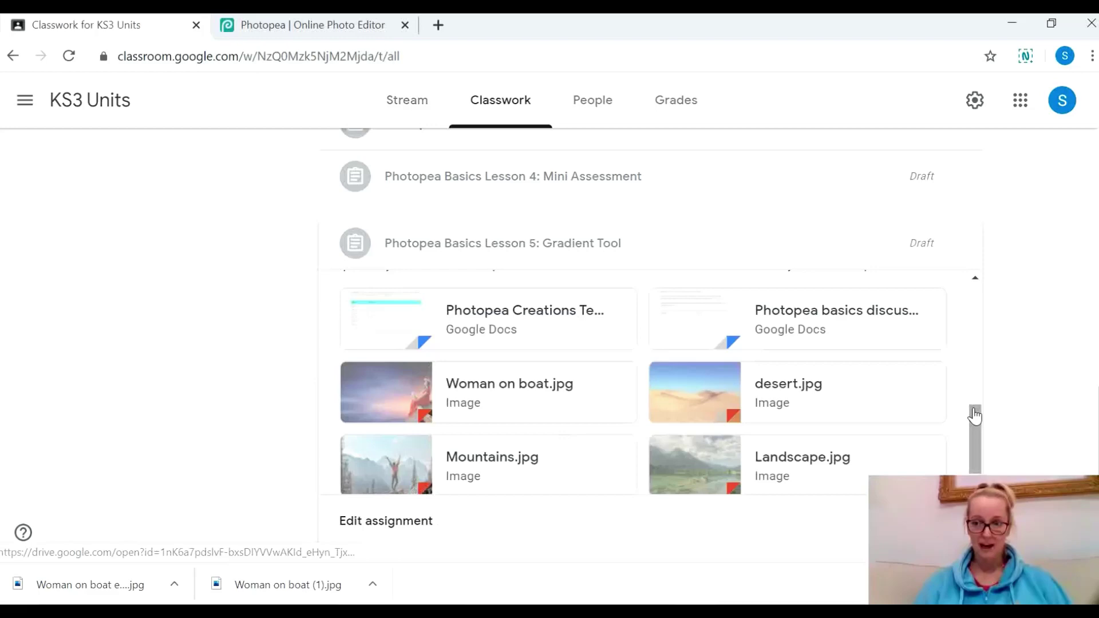
scroll(976, 441, "up", 1)
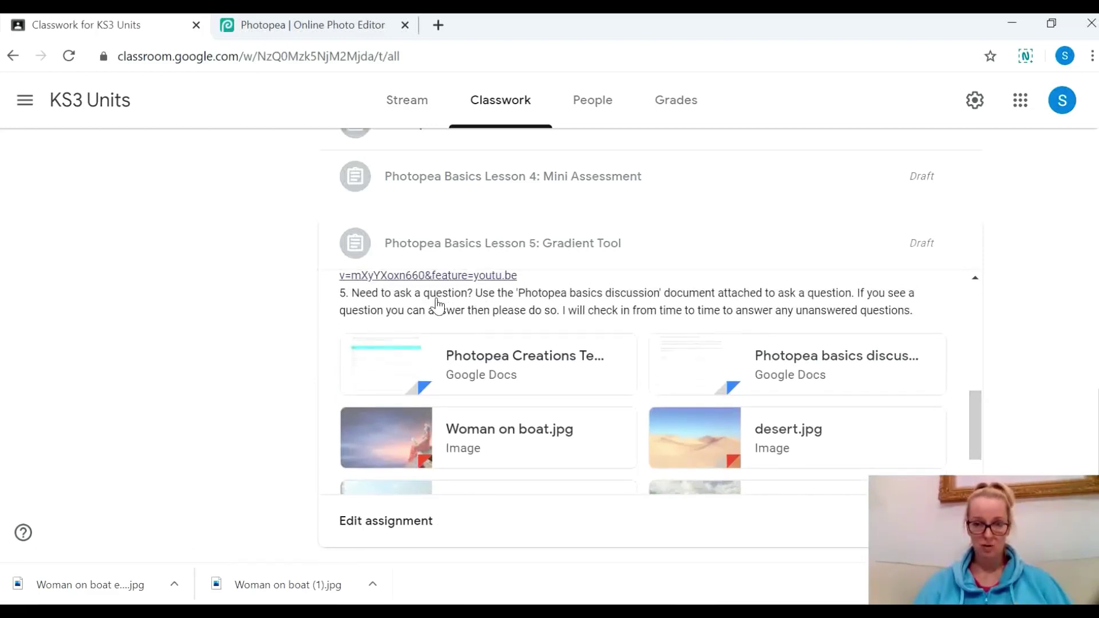
left_click(511, 376)
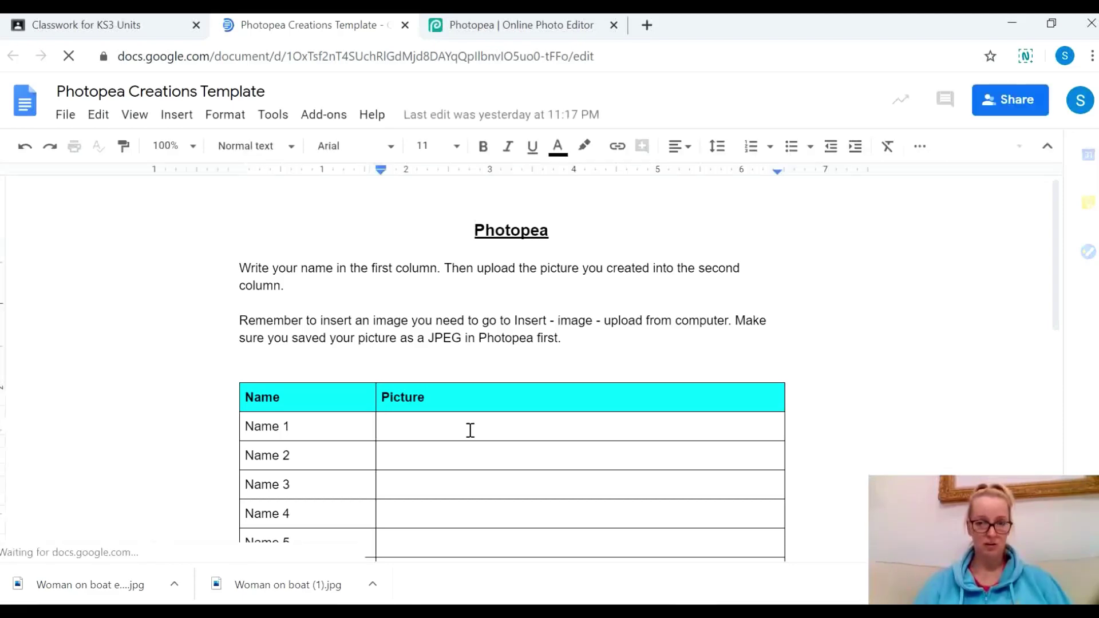
- Upload 'Woman on boat edited' from the Photopea folder into the first row's Picture cell
left_click(182, 120)
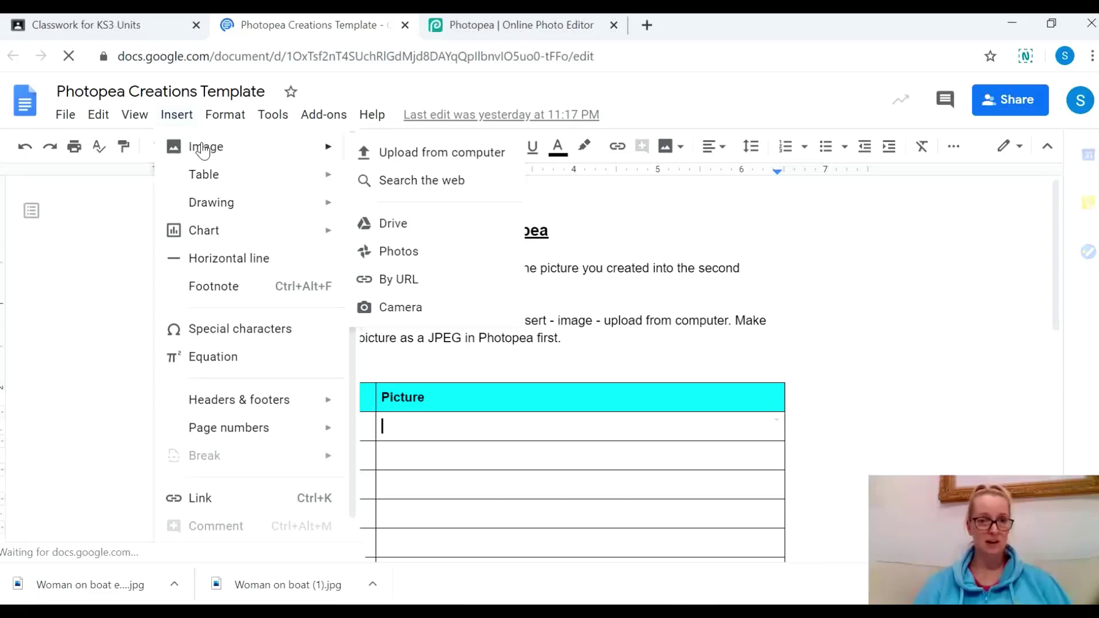
left_click(421, 153)
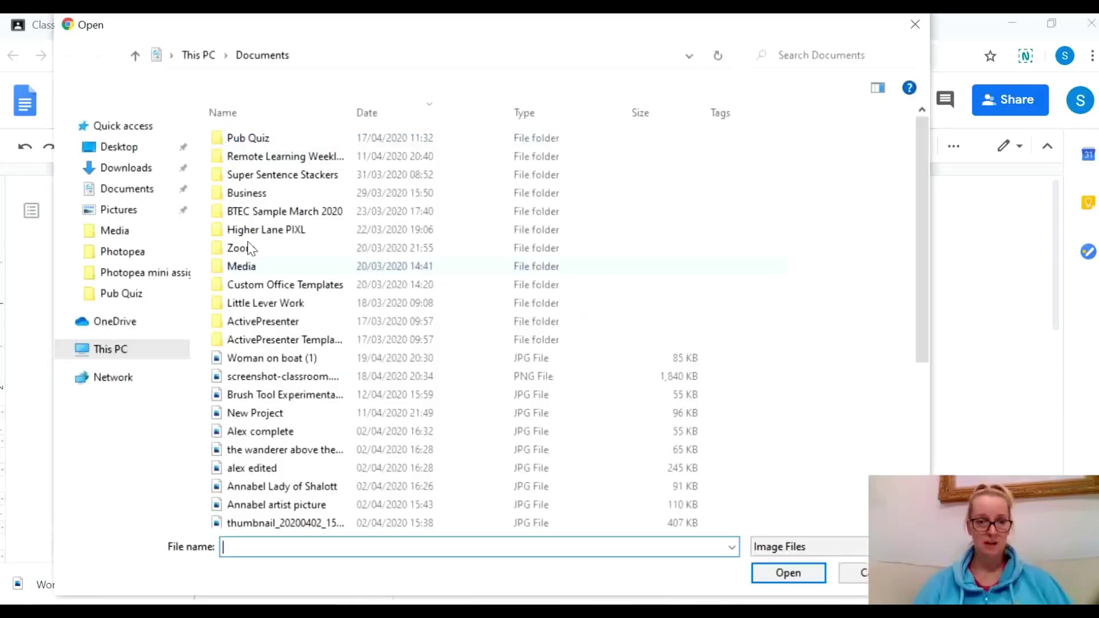
left_click(117, 251)
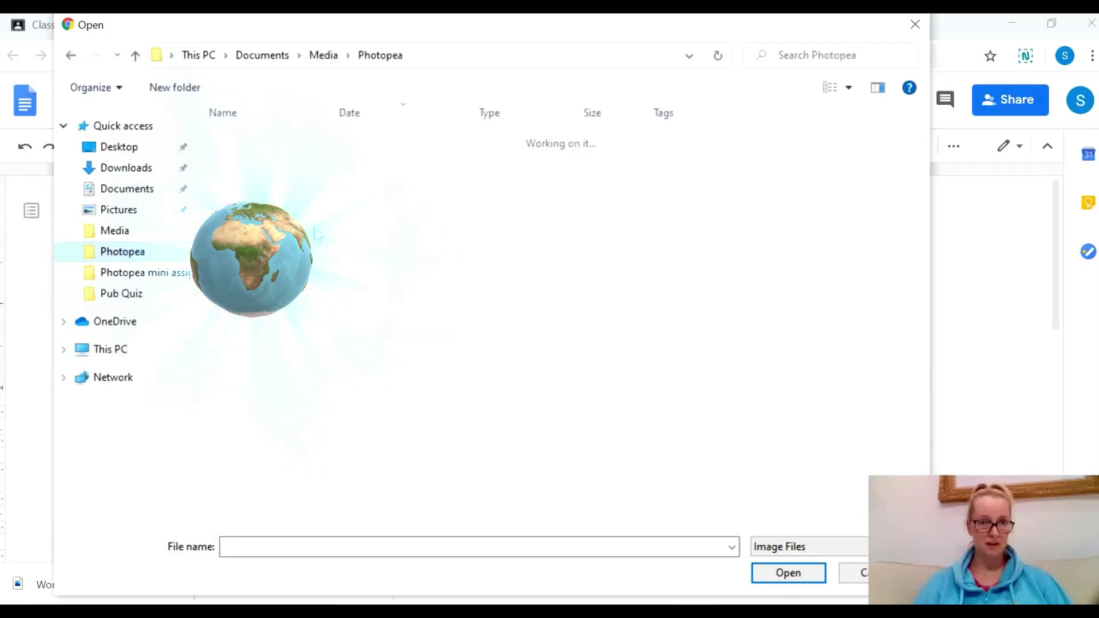
left_click(369, 112)
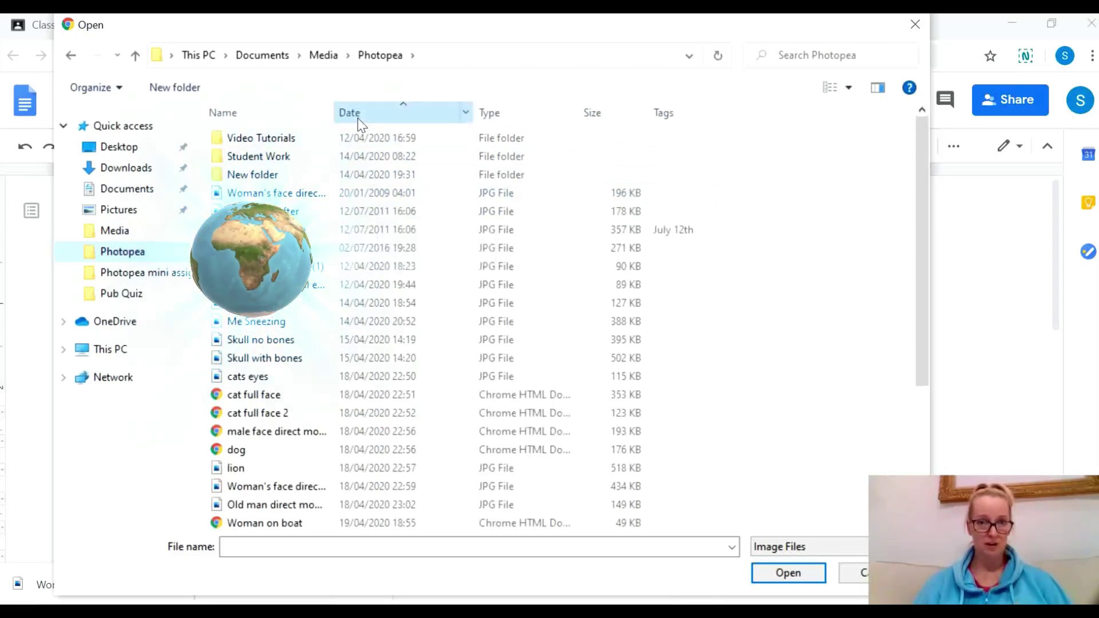
left_click(356, 121)
double_click(309, 195)
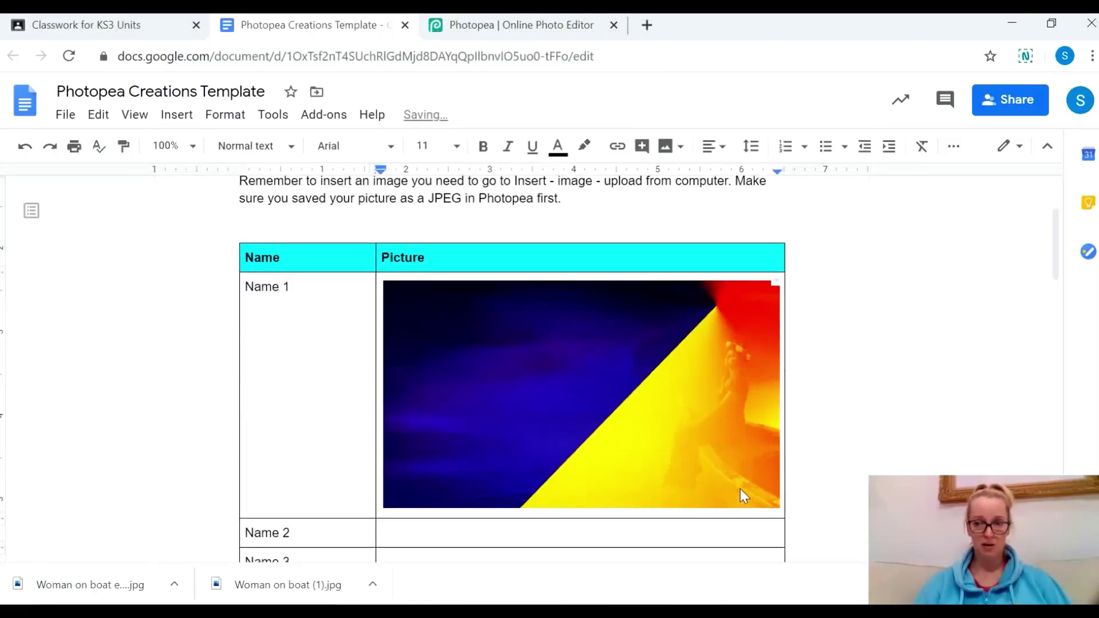
- Shrink the boat picture in its cell and replace 'Name 1' with the teacher's name
left_click(741, 490)
left_click_drag(779, 508, 644, 441)
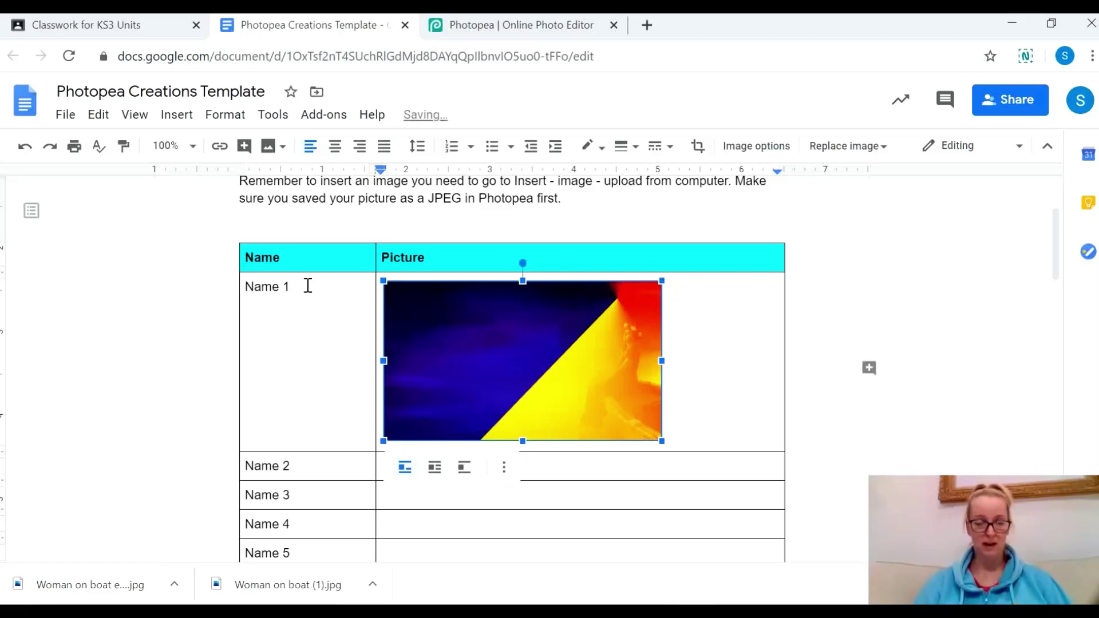
left_click_drag(292, 286, 250, 287)
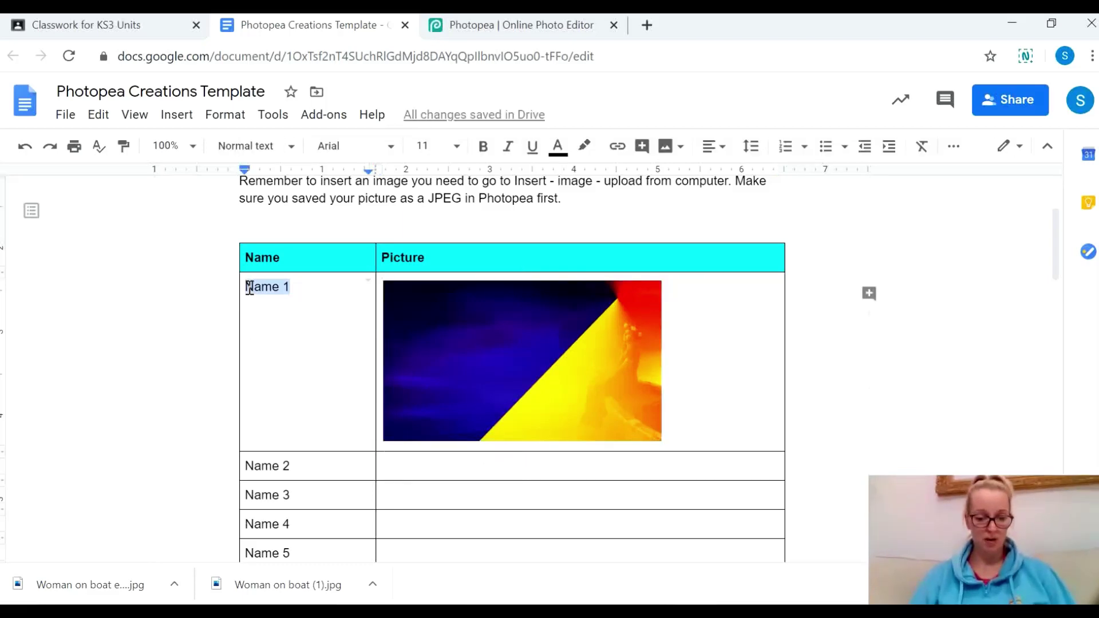
type("Ms Farr")
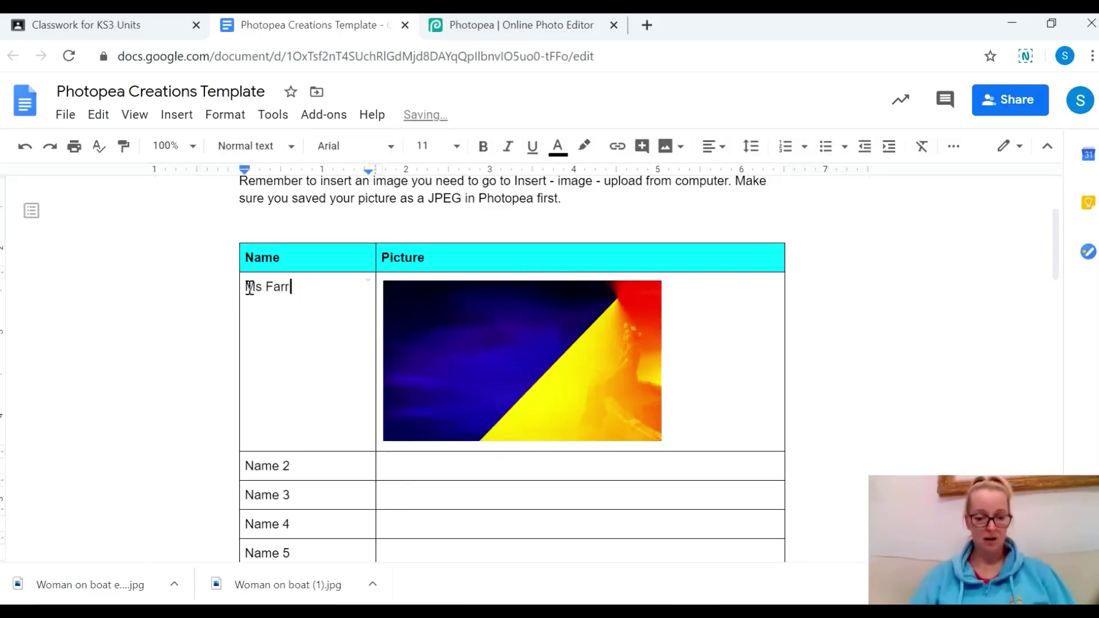
type("imond")
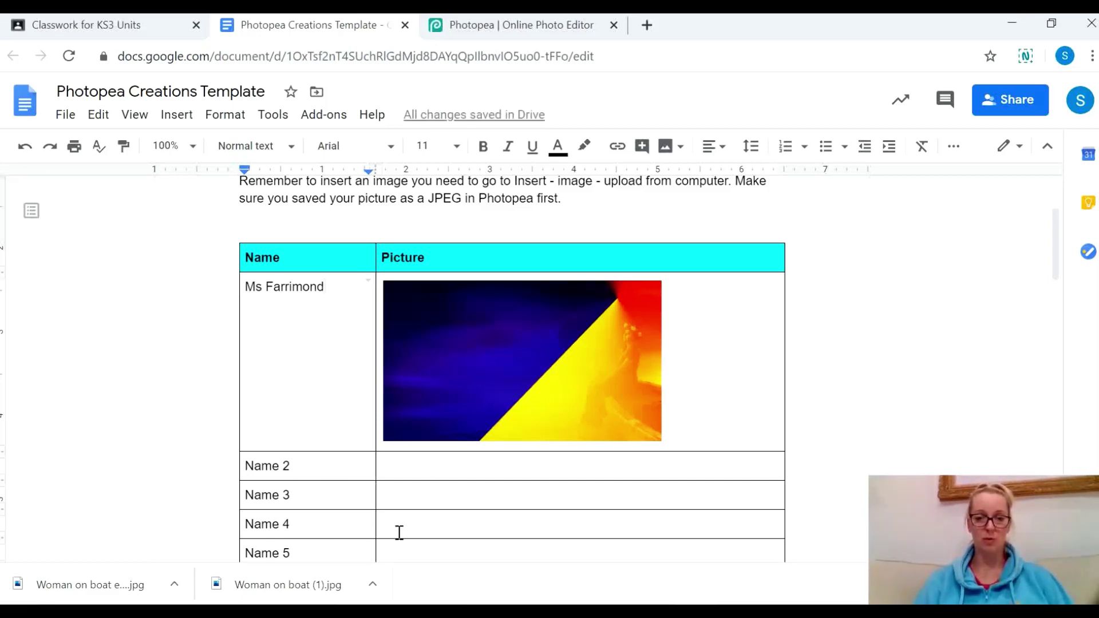
- Move into the Name 2 Picture cell, check Photopea, then show the hidden system tray icons
left_click(517, 479)
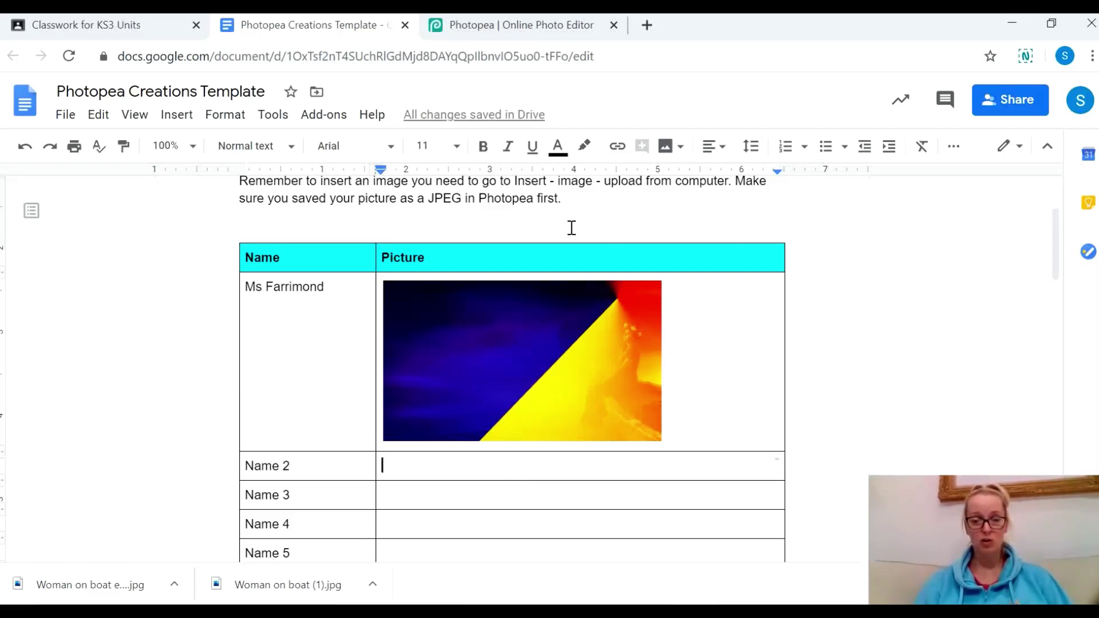
left_click(511, 29)
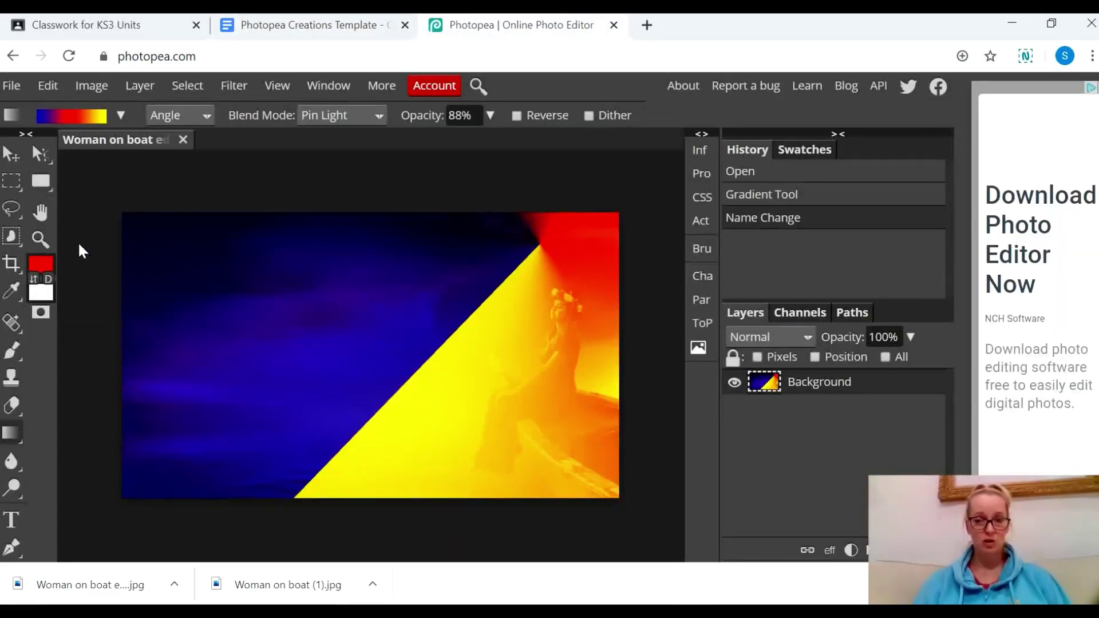
left_click(342, 26)
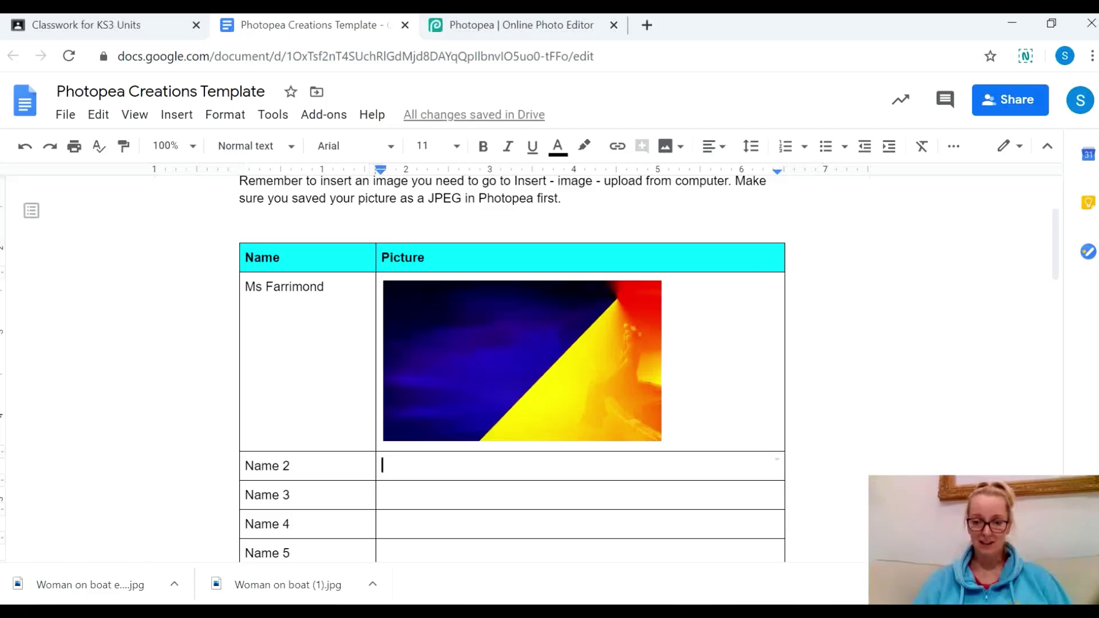
mouse_move(797, 612)
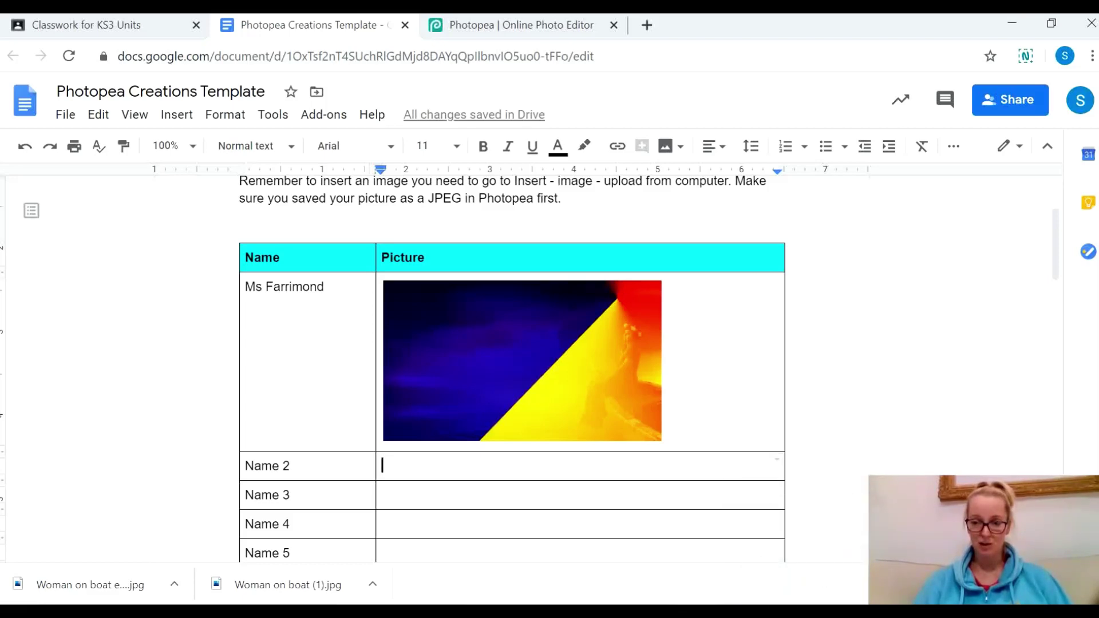
left_click(834, 613)
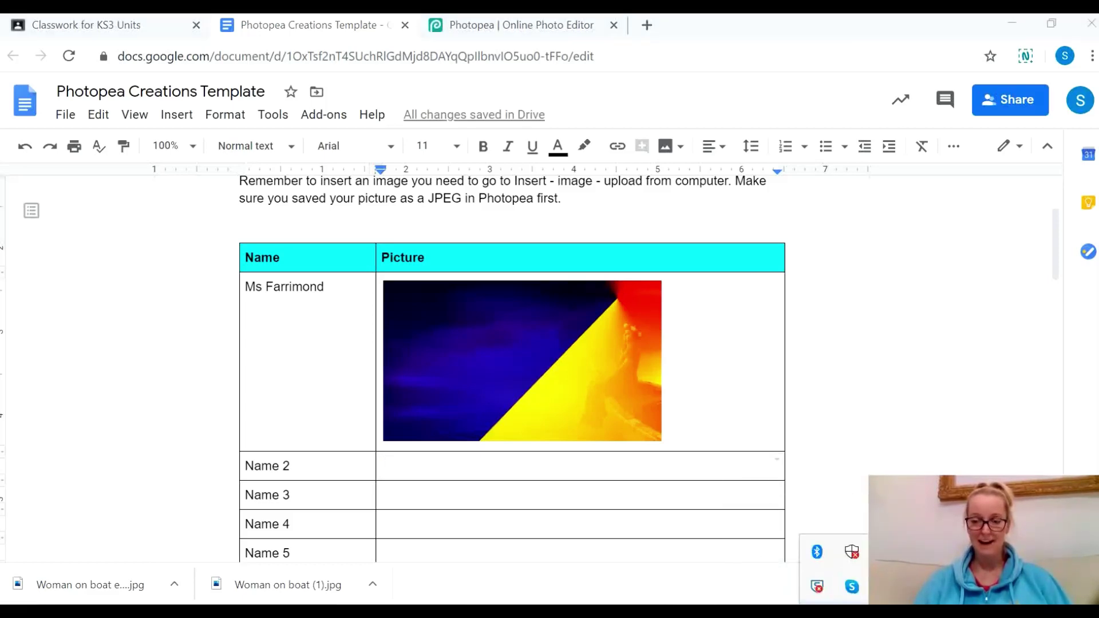